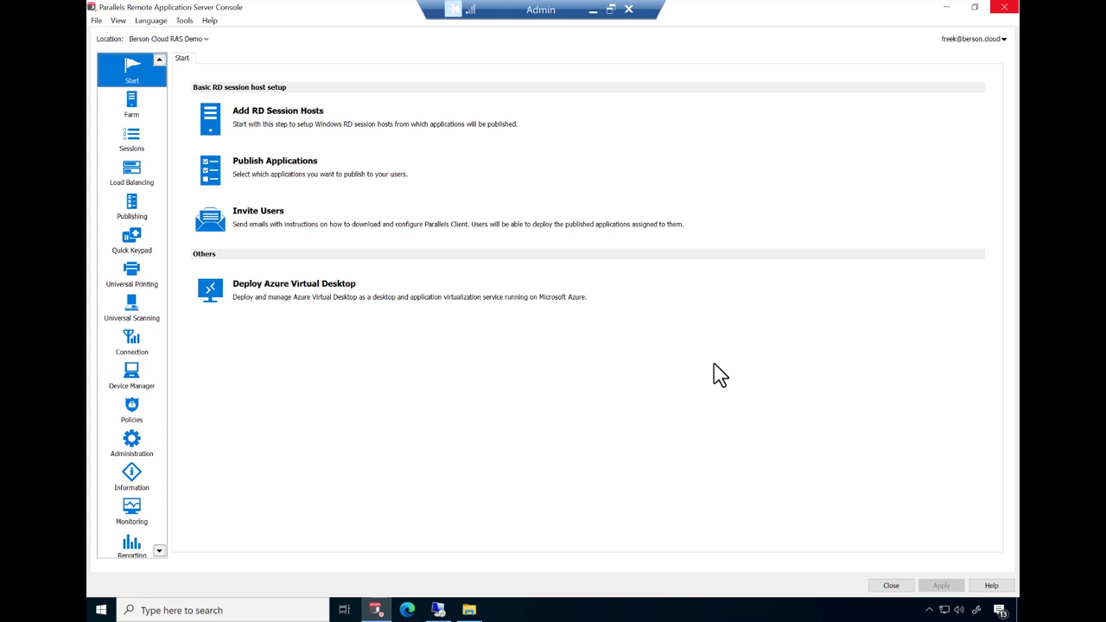
- Start an Azure Virtual Desktop deployment and name the provider AVD with description 'AVD Provider'
click(321, 292)
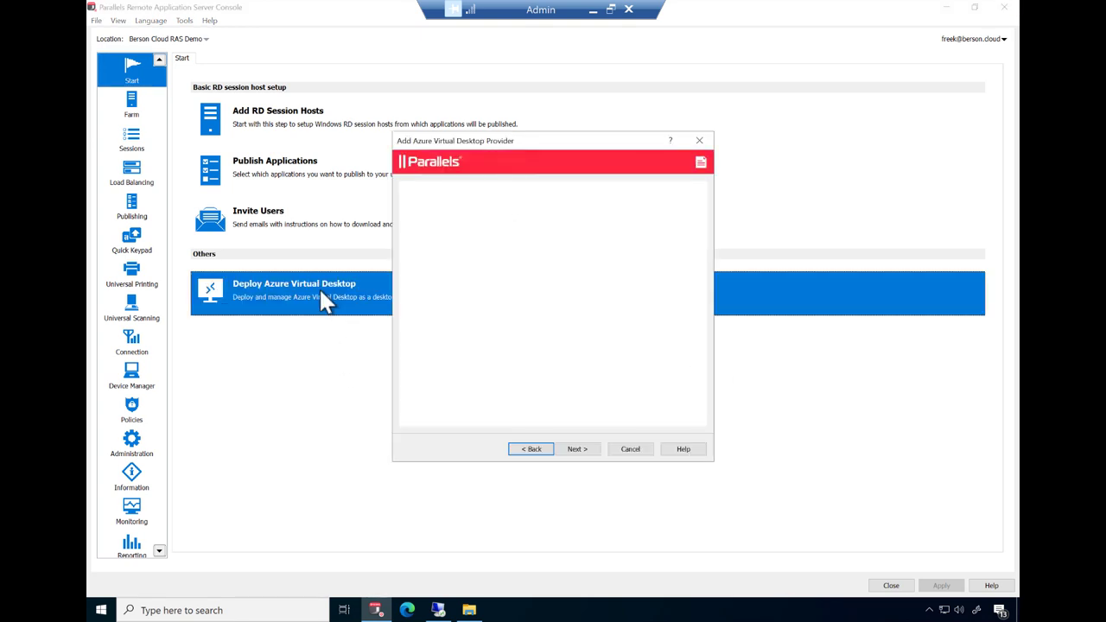
click(575, 449)
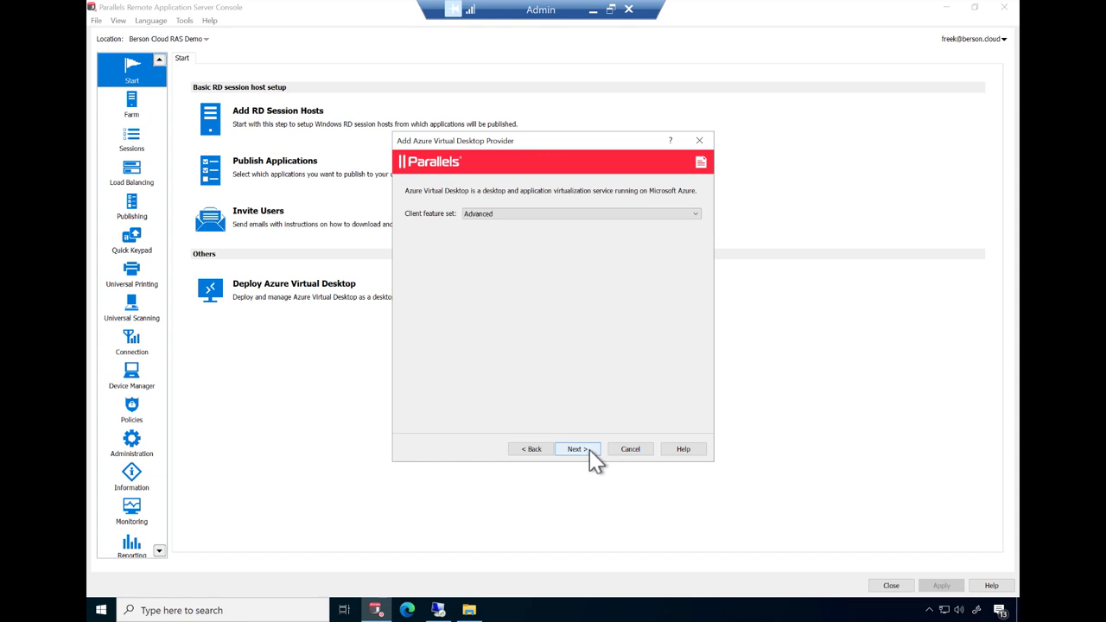
click(589, 451)
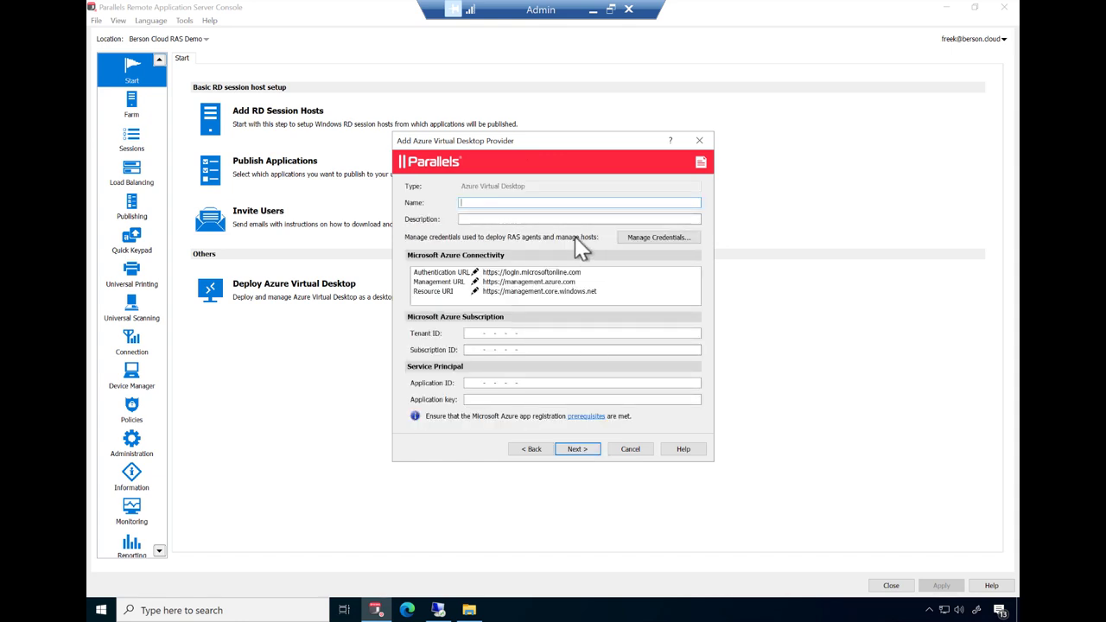
text(AVD)
key(Tab)
text(AVD Provider)
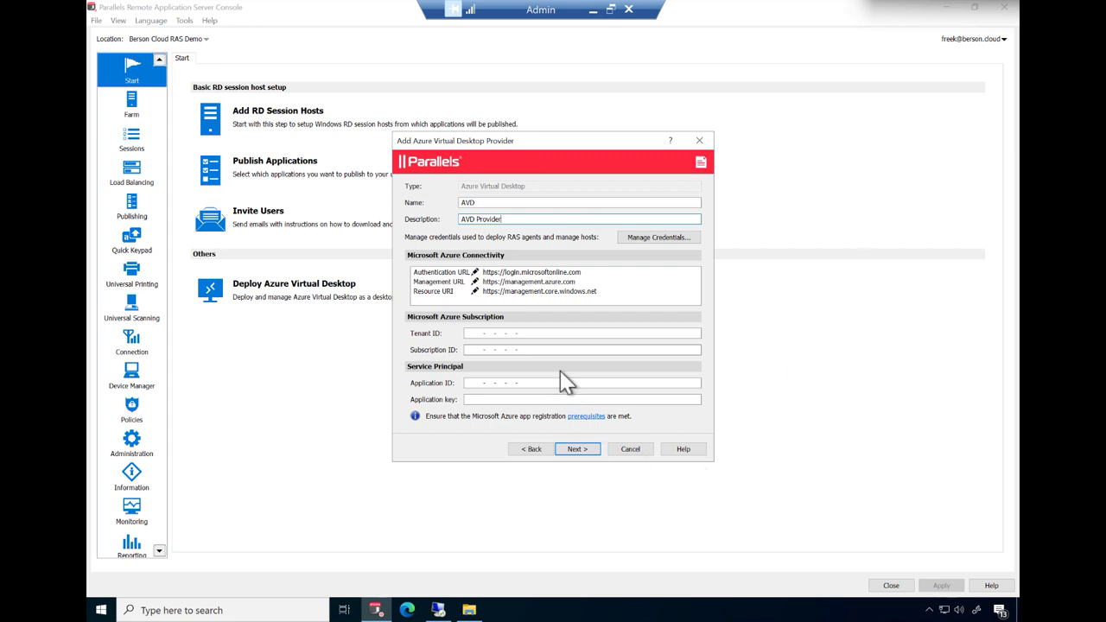
- Paste the tenant ID, subscription ID, application ID and application key for the provider
click(553, 333)
key(ctrl+v)
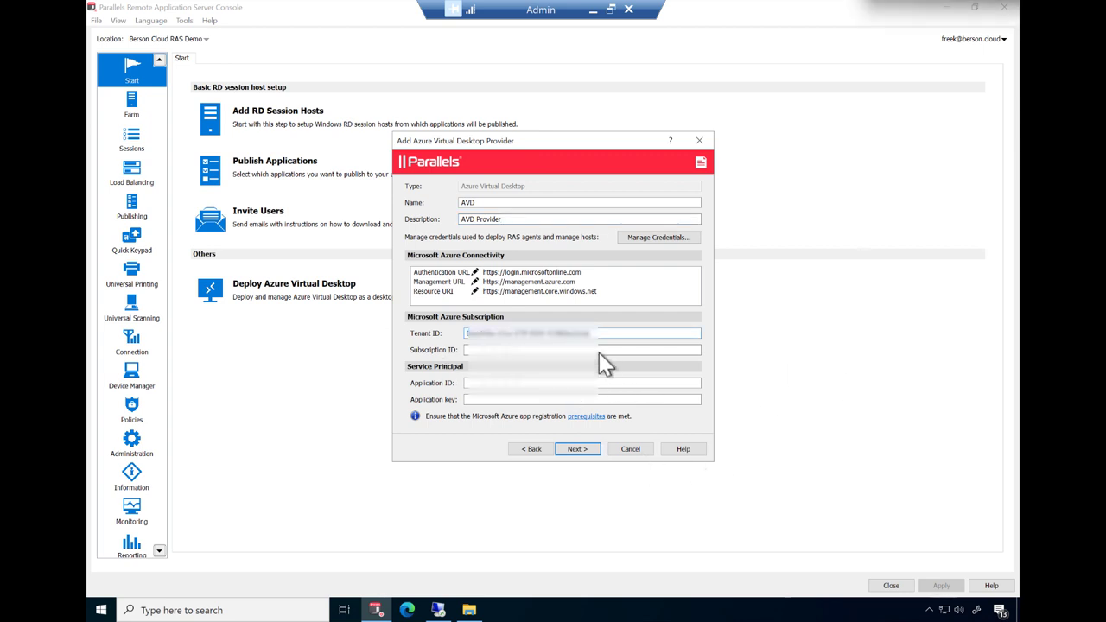
click(598, 350)
key(ctrl+v)
click(574, 382)
key(ctrl+v)
click(509, 399)
key(ctrl+v)
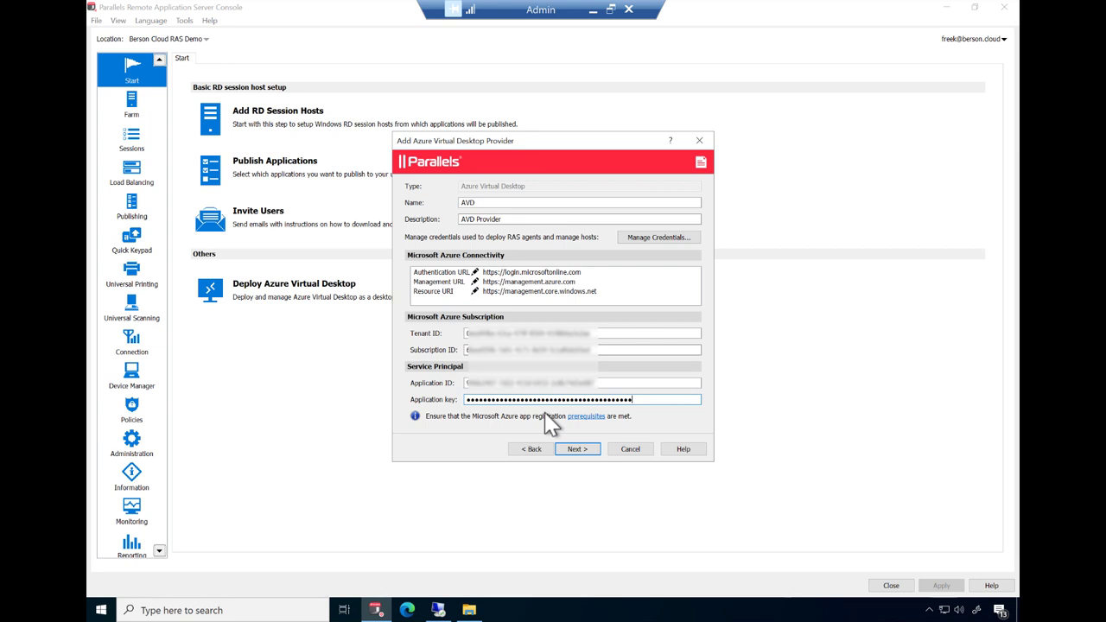
click(577, 449)
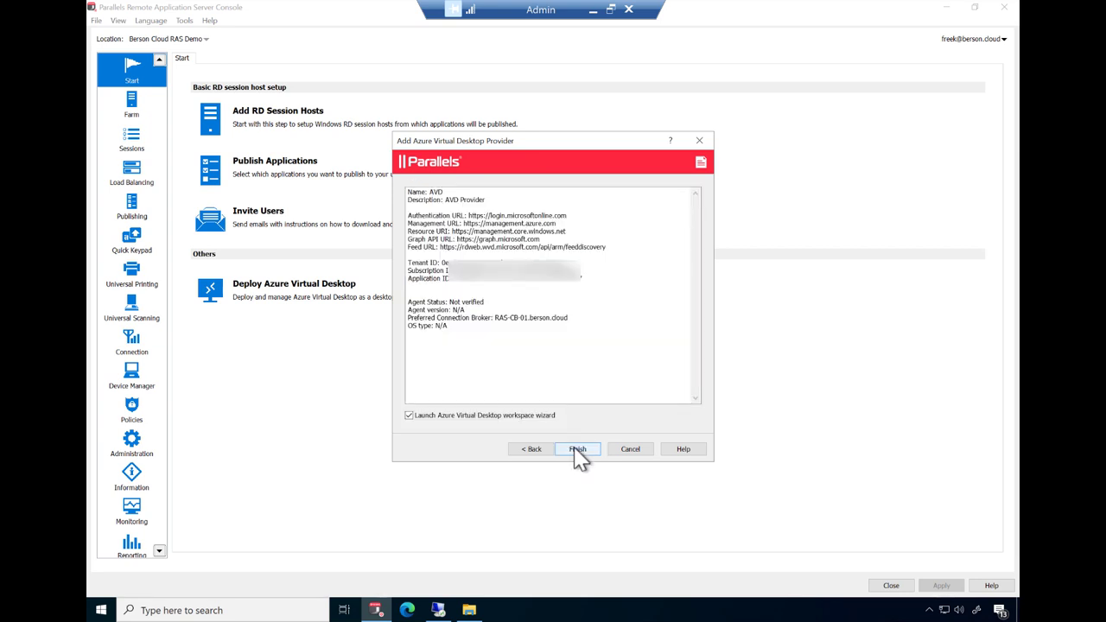
- Finish the AVD provider and name the new workspace AVD-Demo-WS
click(577, 449)
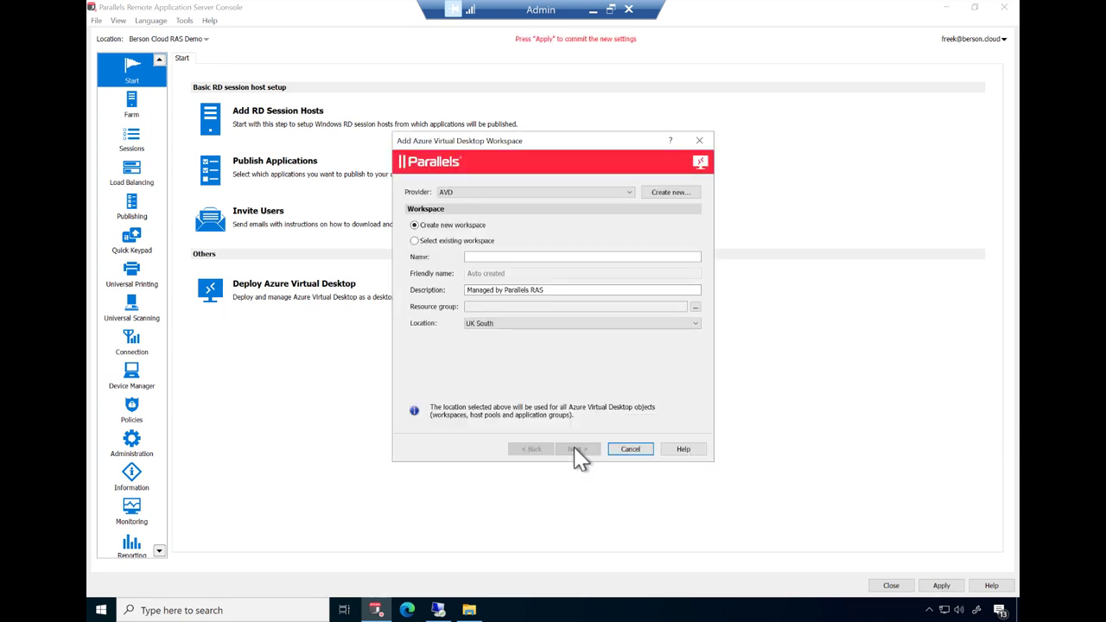
click(515, 257)
click(515, 257)
text(AVD-Demo-WS)
- Place the workspace in resource group AVD-DEMO-RG and move to its summary
click(697, 307)
click(515, 299)
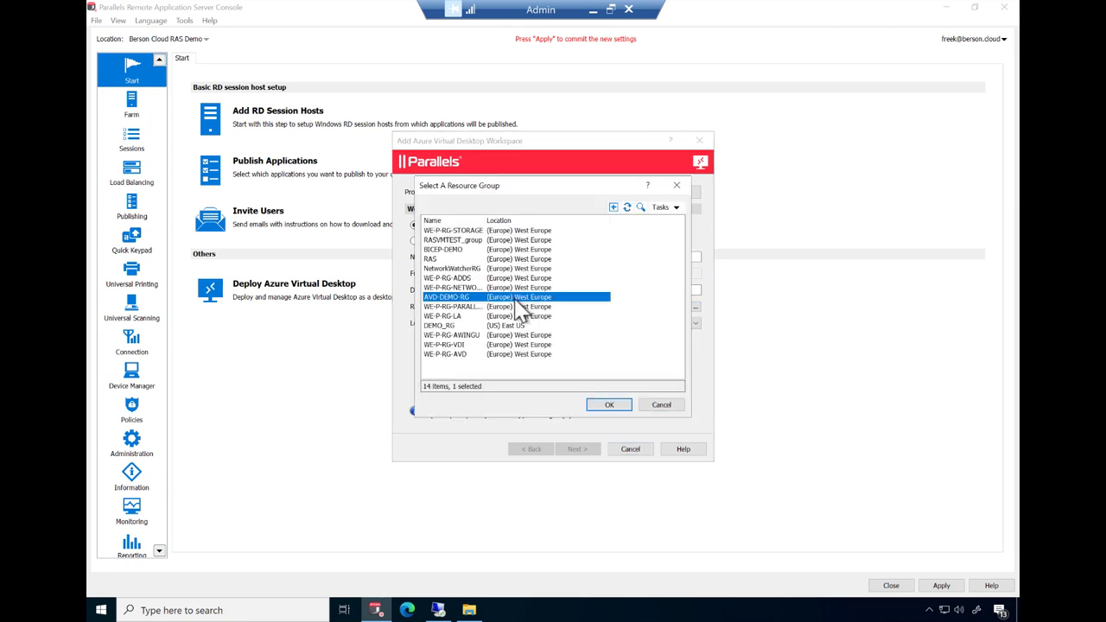
click(610, 405)
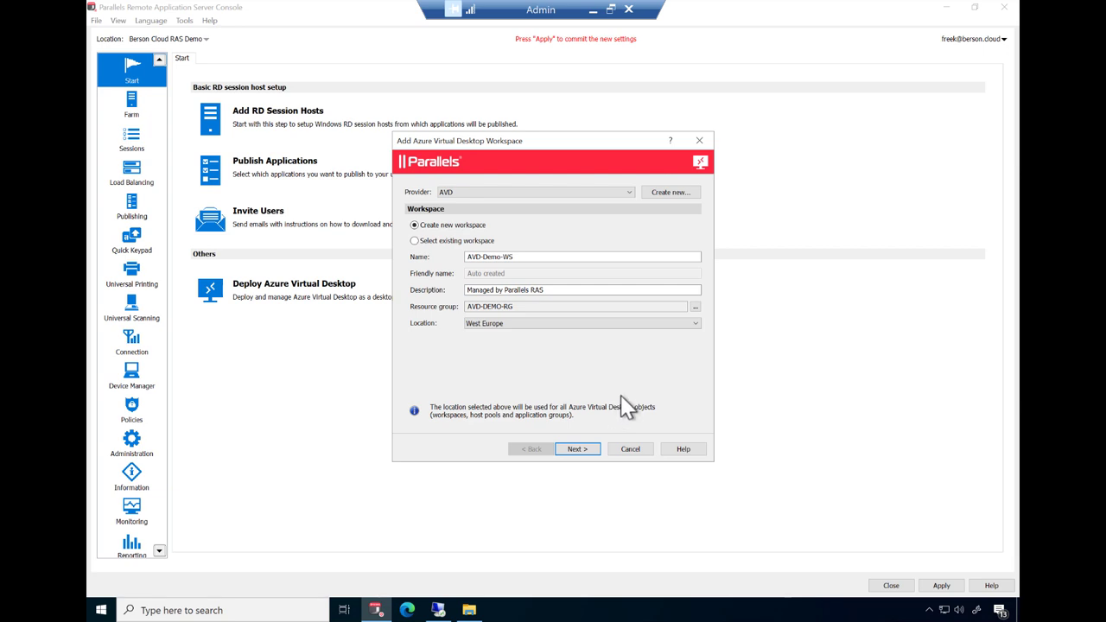
click(576, 450)
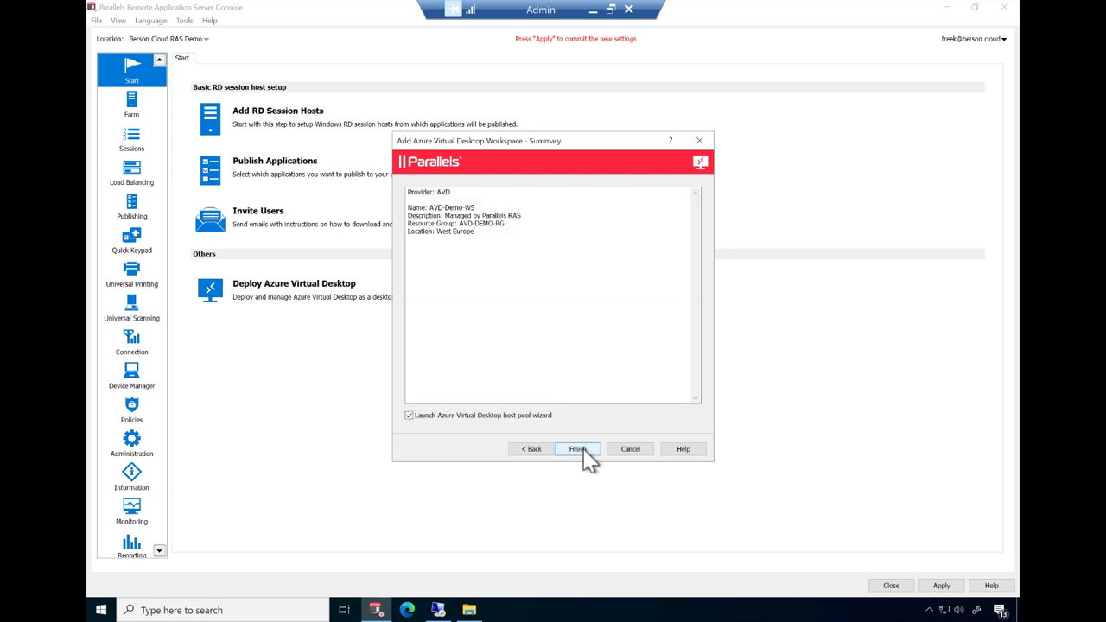
- Create the workspace, name the host pool AVD-Demo-HP and set its publishing type to Desktop
click(577, 449)
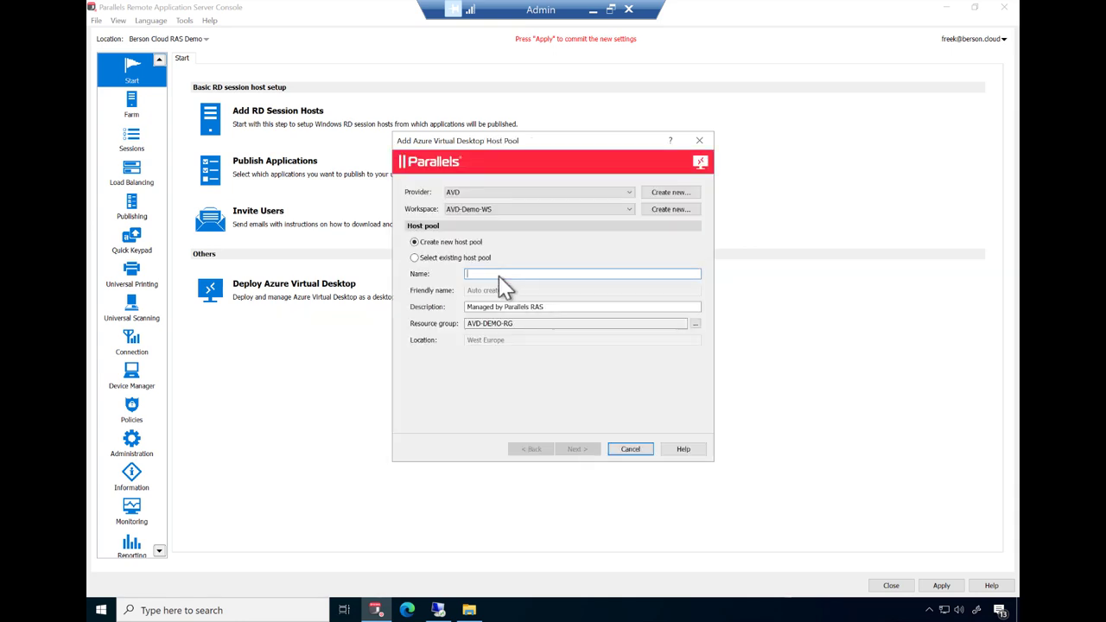
text(AVD-Demo-)
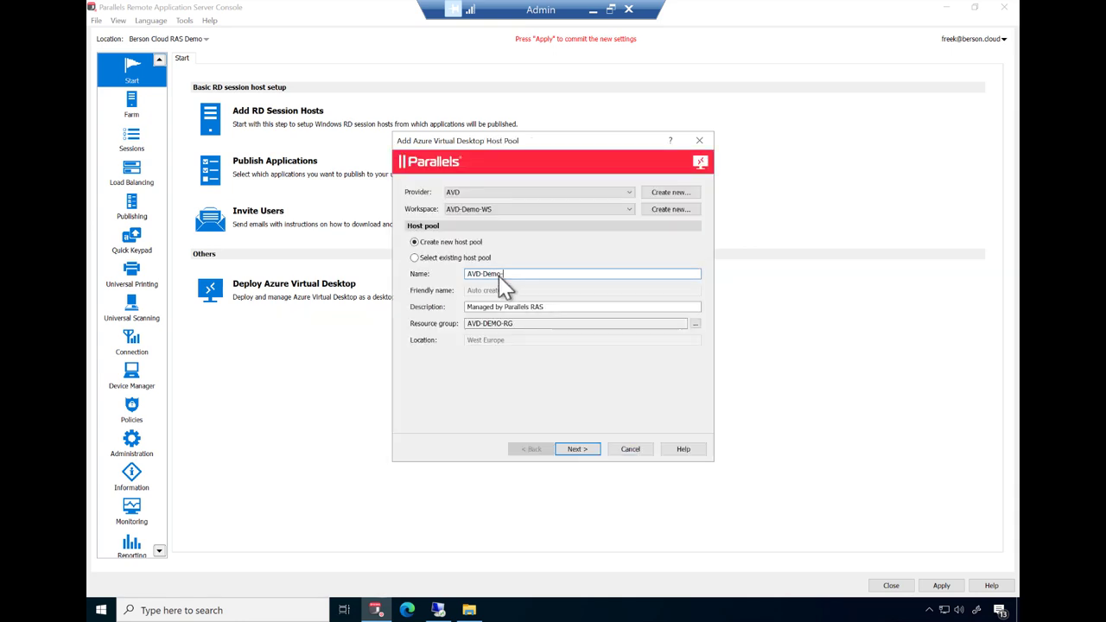
text(HP)
click(584, 450)
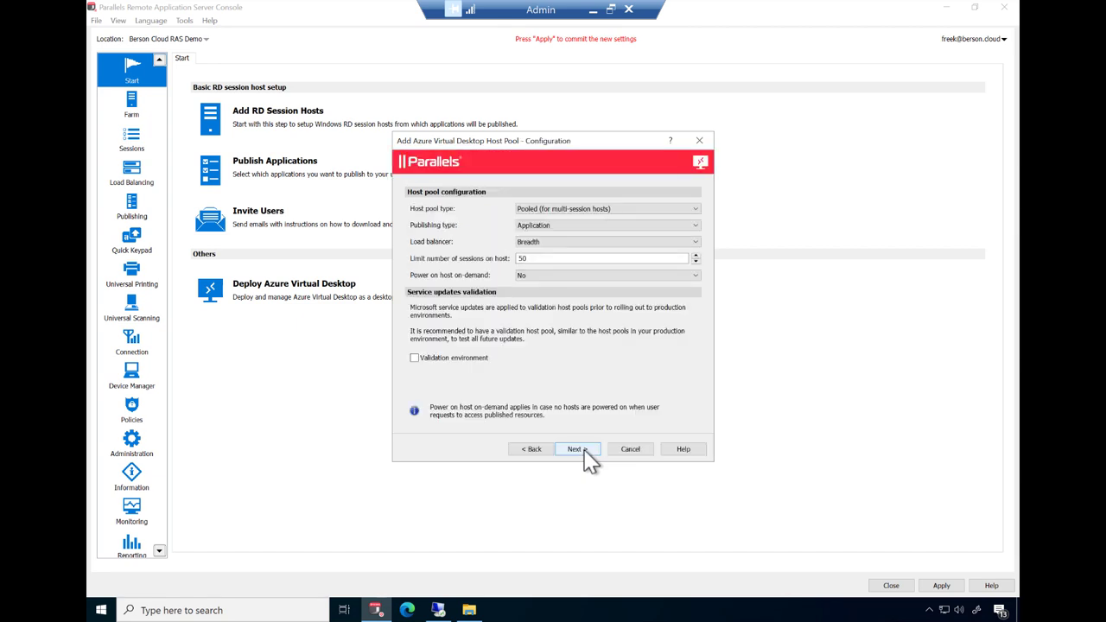
click(654, 228)
click(649, 243)
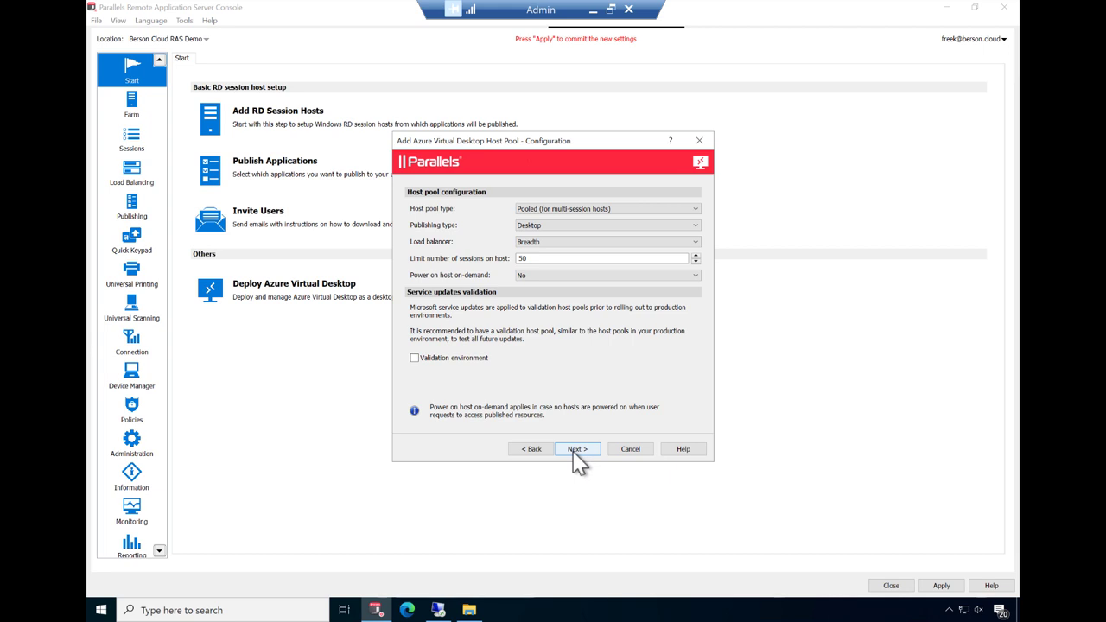
click(575, 450)
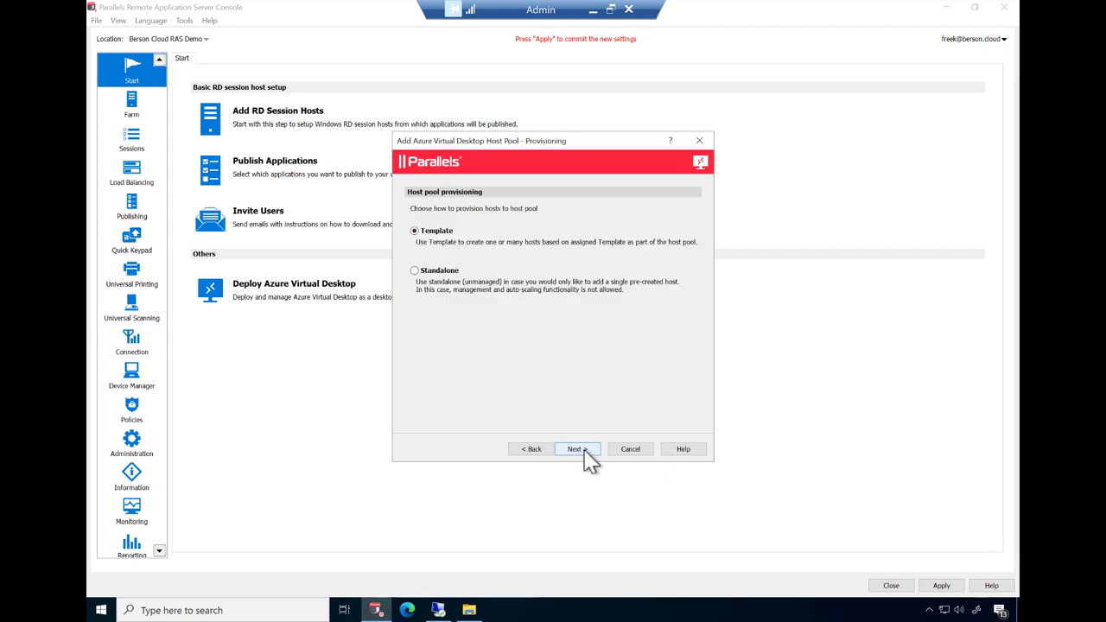
- Create a new template from the Azure Gallery Windows 11 multi-session + Microsoft 365 Apps image
click(585, 449)
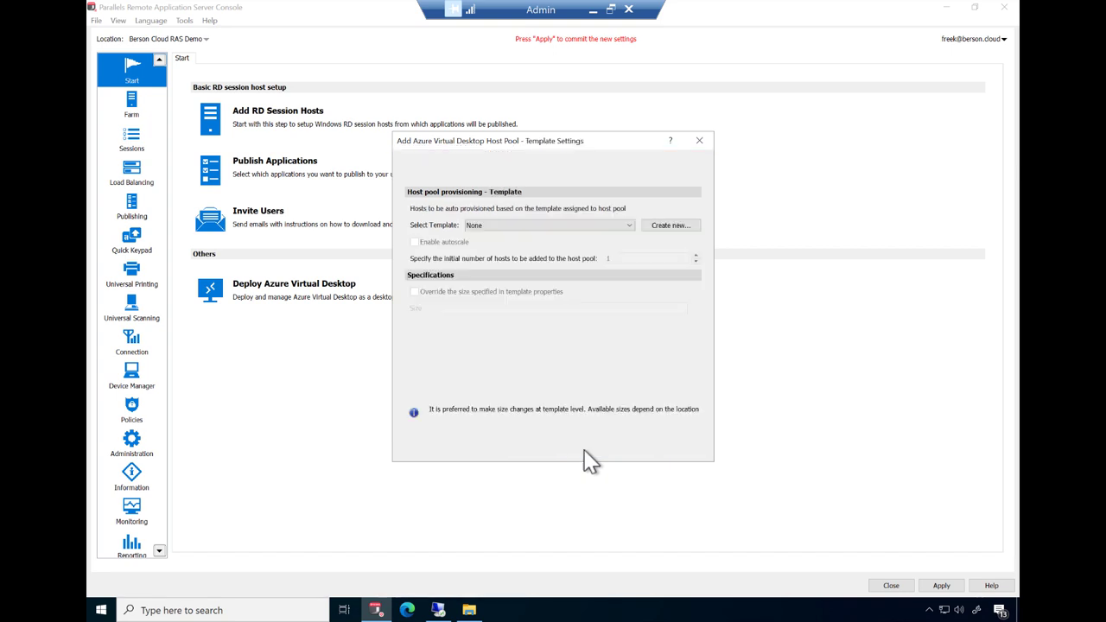
click(675, 228)
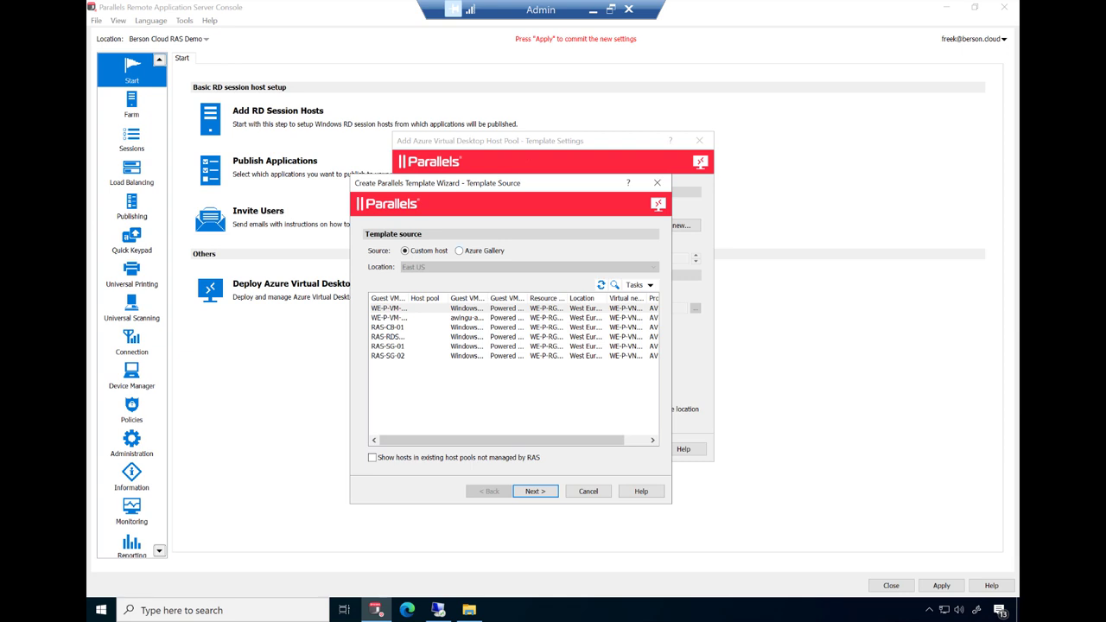
click(464, 252)
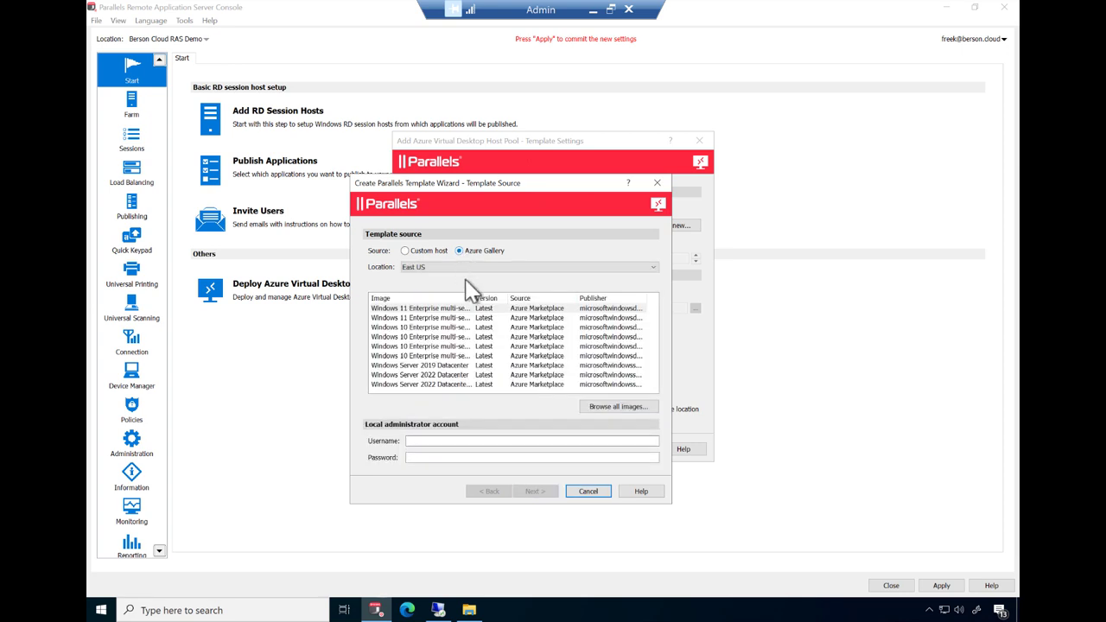
click(565, 318)
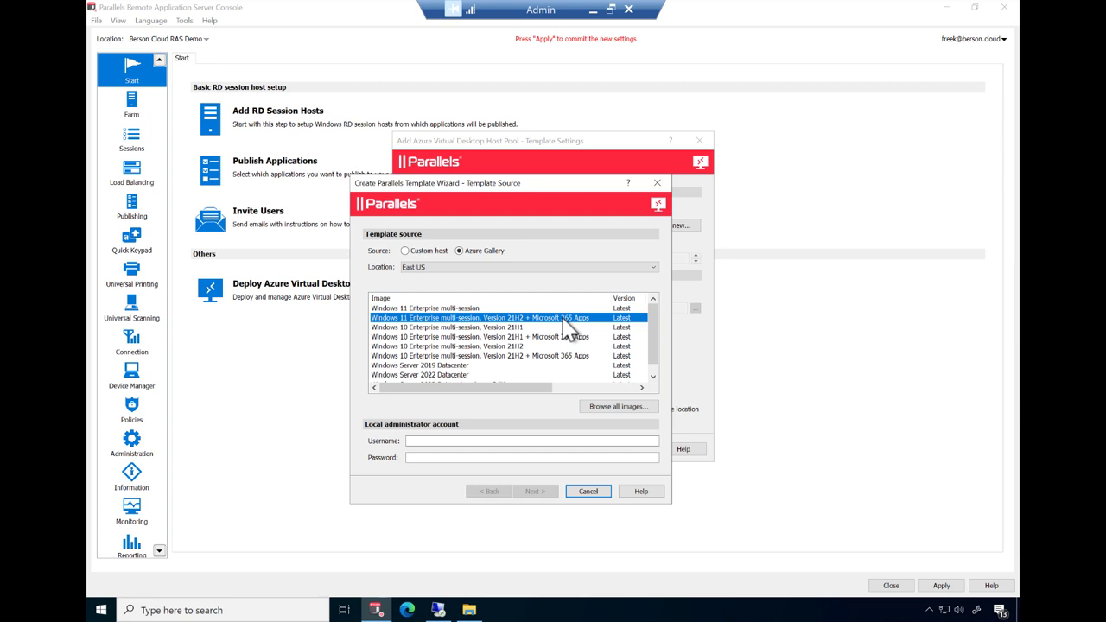
- Enter admin username localadminavd with its password and set the location to West Europe
click(466, 441)
text(localadminavd)
click(542, 458)
key(ctrl+v)
click(466, 274)
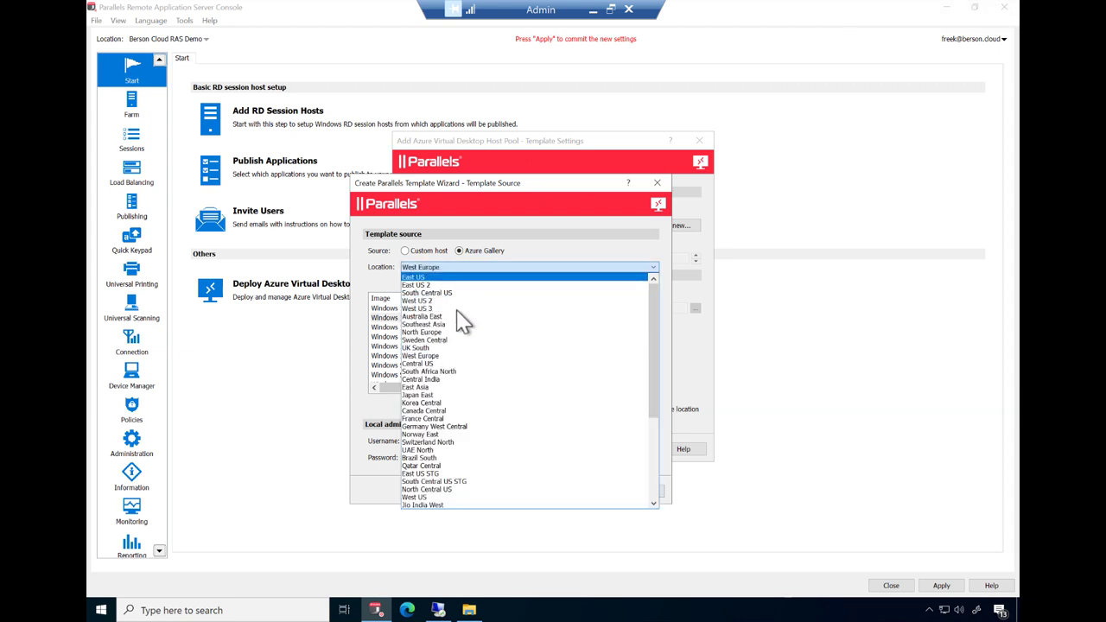
click(448, 356)
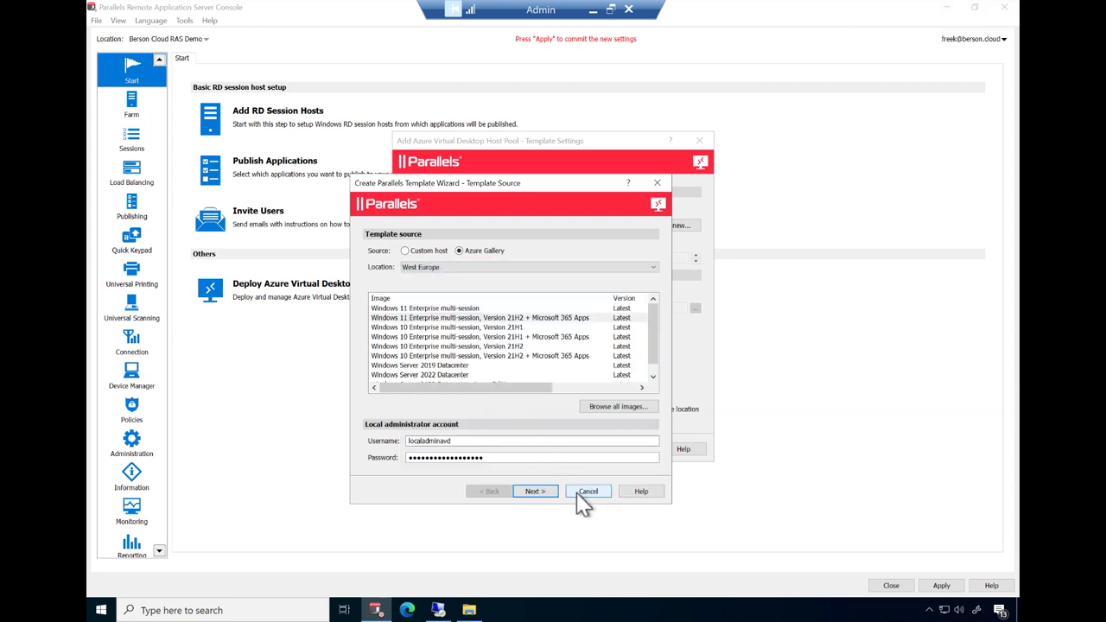
- Keep the default template name, host counts and power settings, and use virtual network WE-P-VNET-01
click(533, 491)
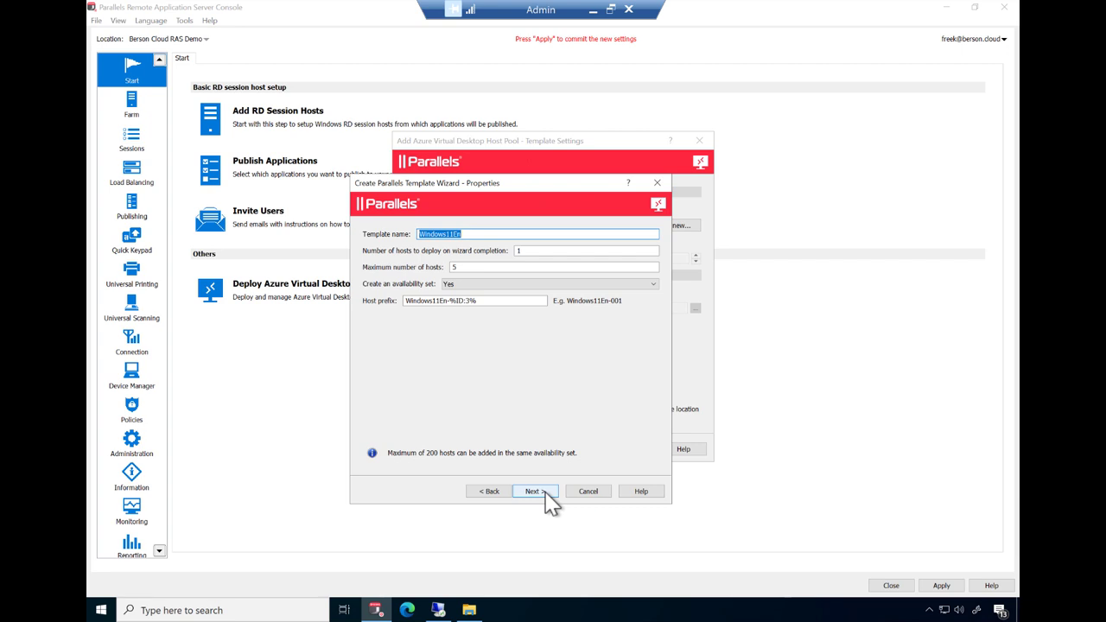
click(545, 494)
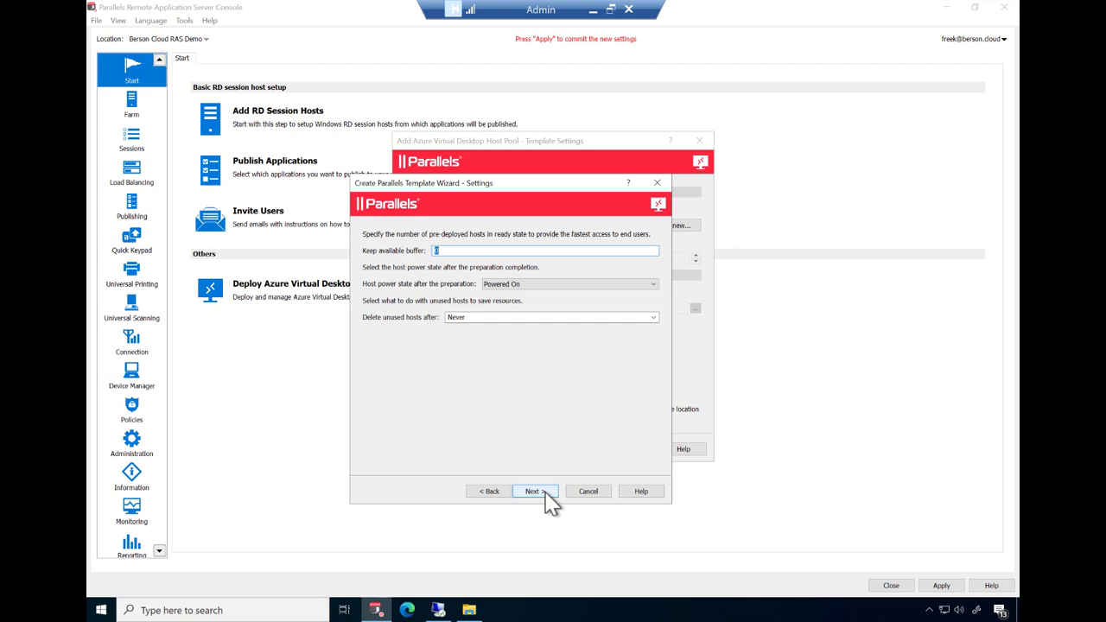
click(534, 491)
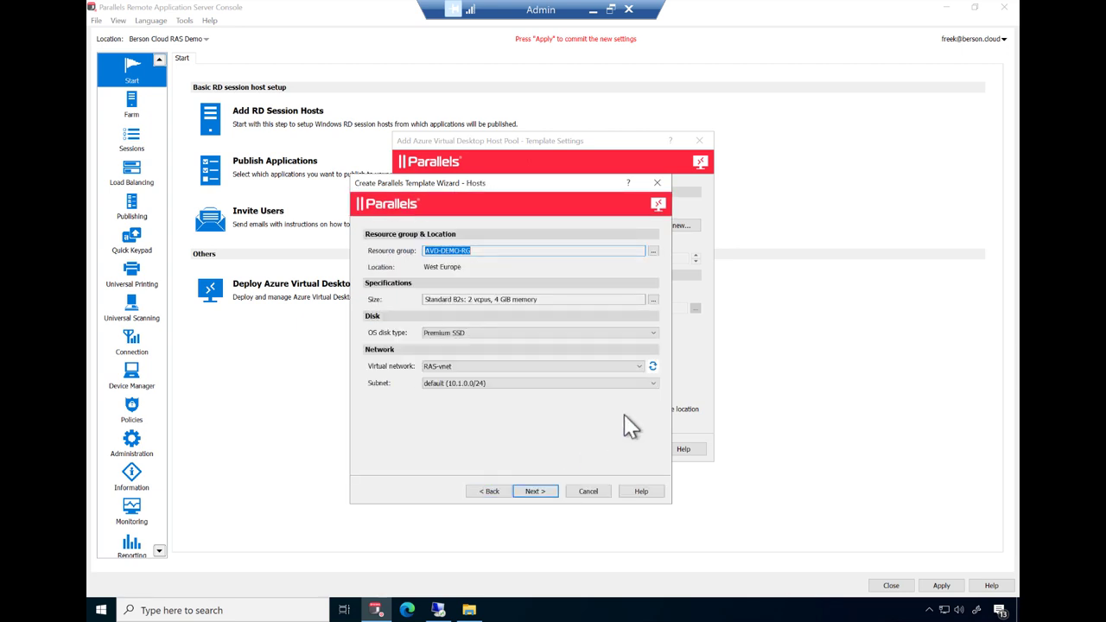
click(640, 367)
click(606, 386)
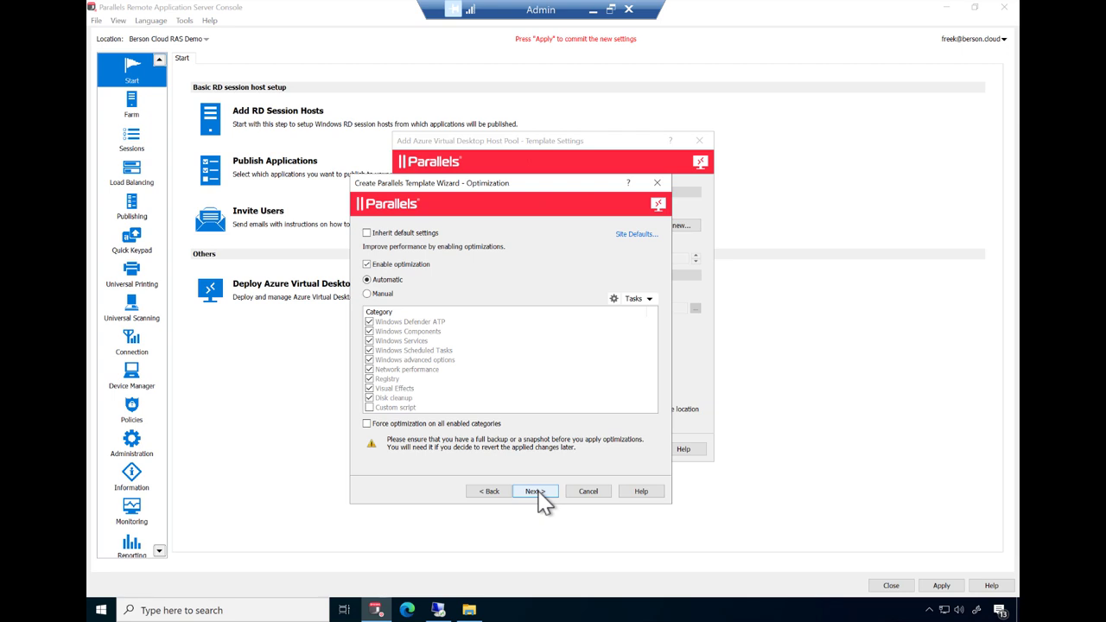
- Accept the drain-mode optimization warning and fill in the local administrator and domain passwords
click(535, 491)
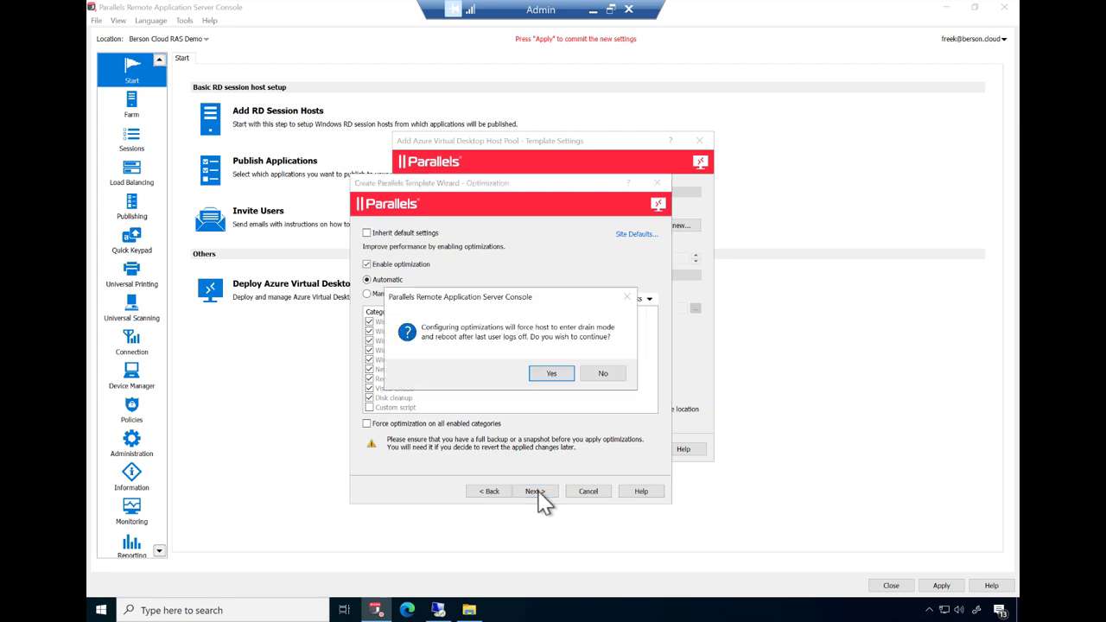
click(551, 373)
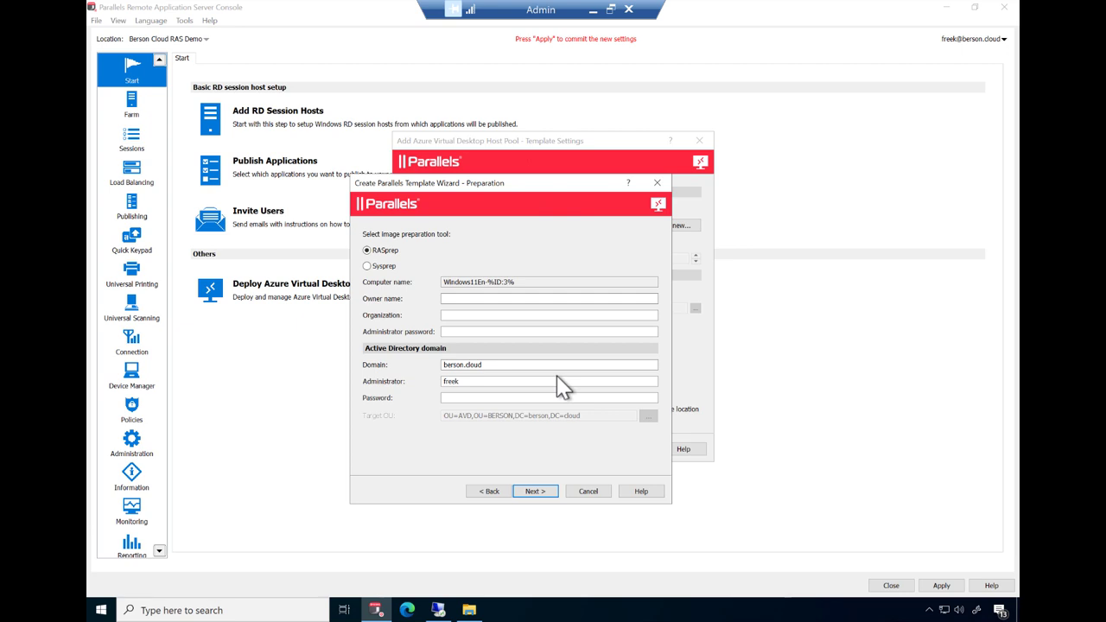
click(543, 332)
key(ctrl+v)
click(490, 397)
key(ctrl+v)
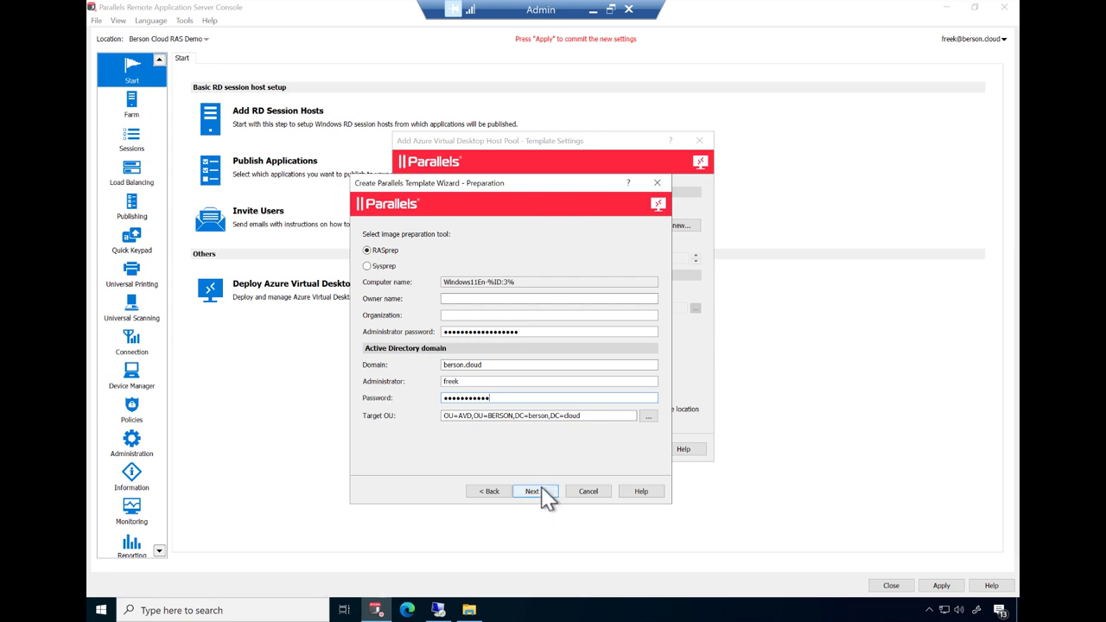
click(533, 491)
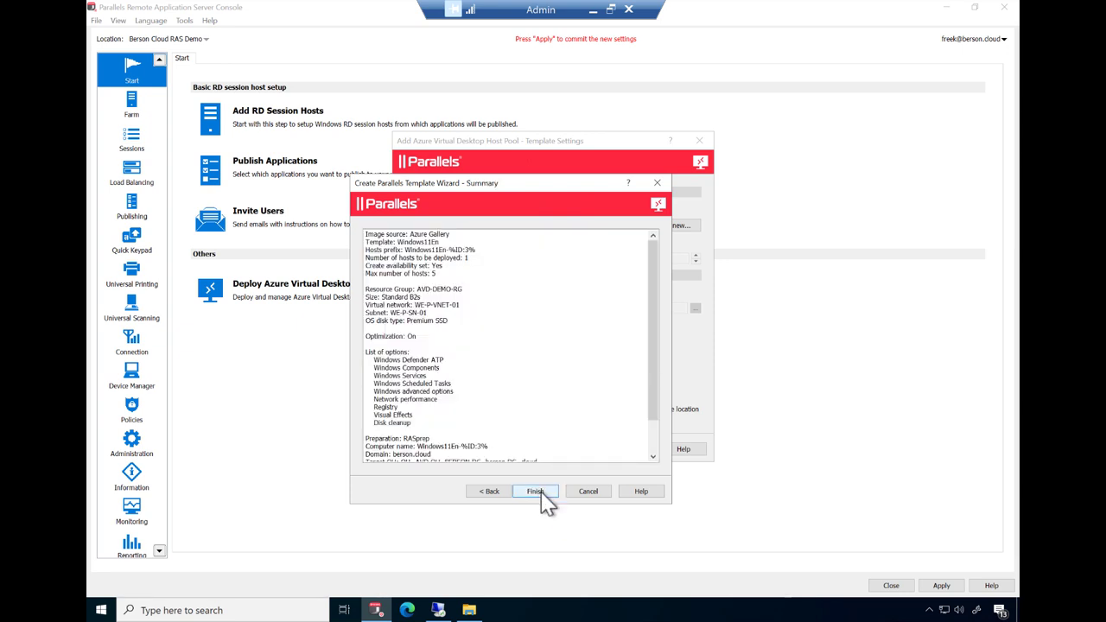
- Finish the template and assign the All-Test-Users group to the host pool
click(535, 491)
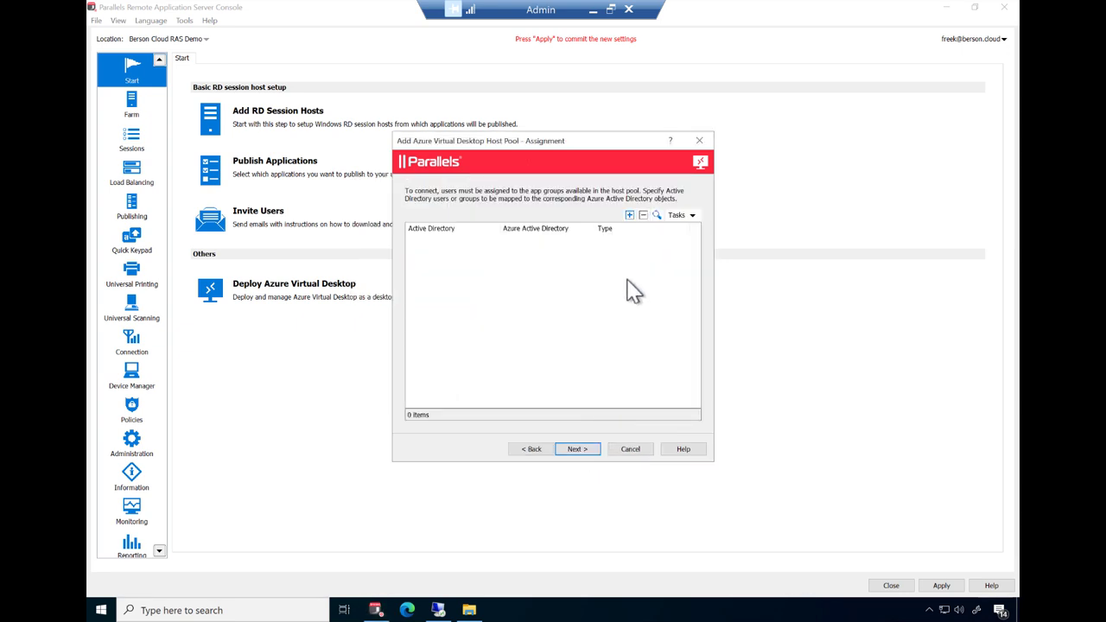
click(629, 214)
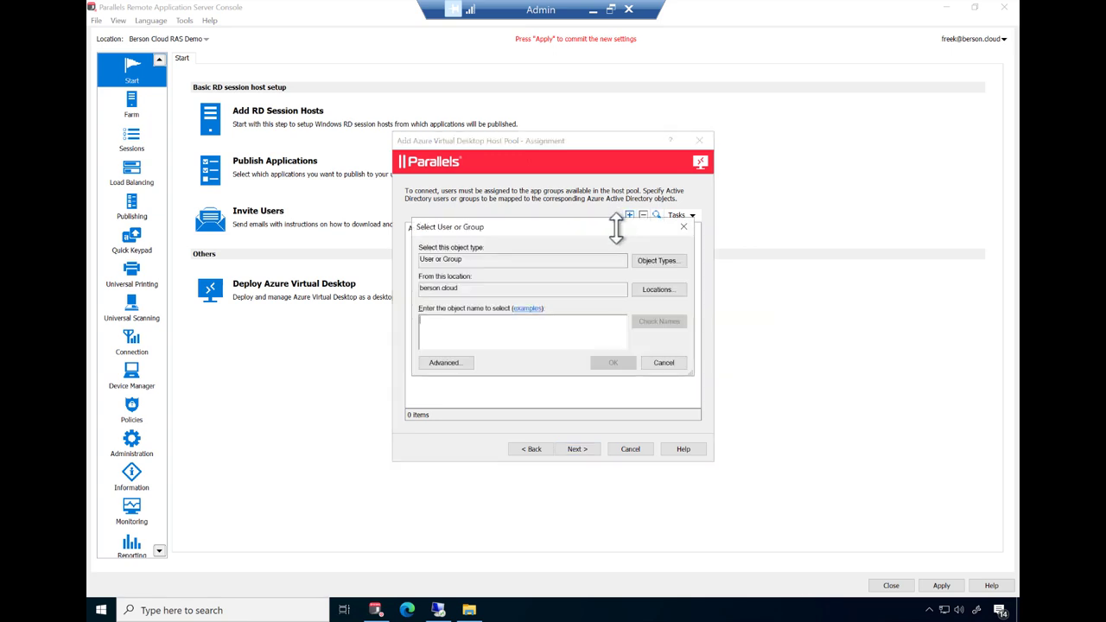
click(466, 366)
click(701, 354)
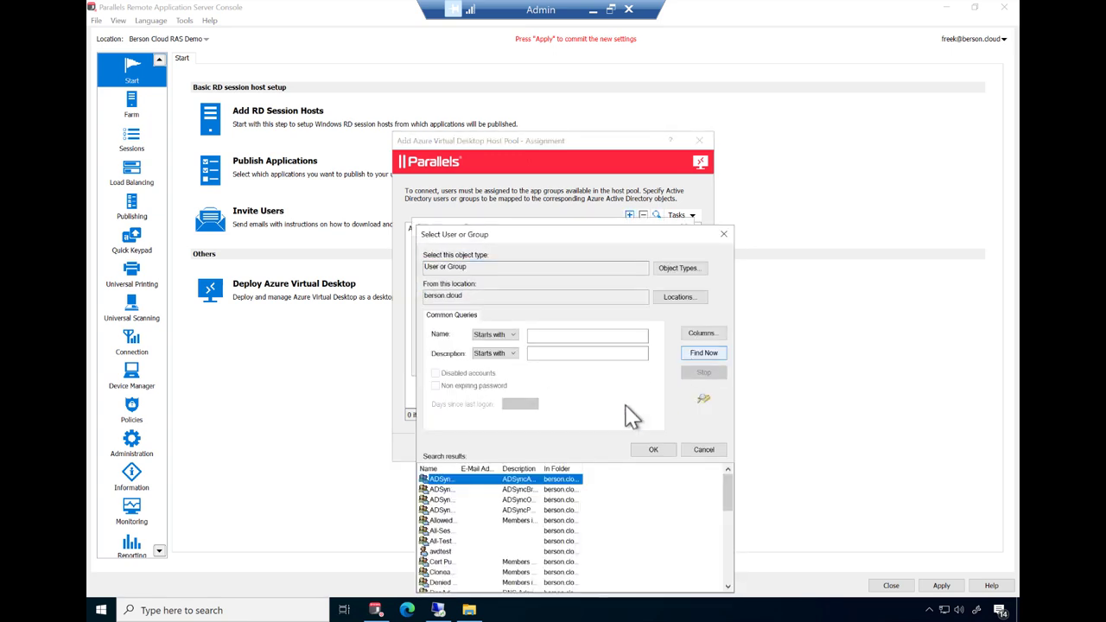
drag(460, 469, 537, 468)
click(476, 543)
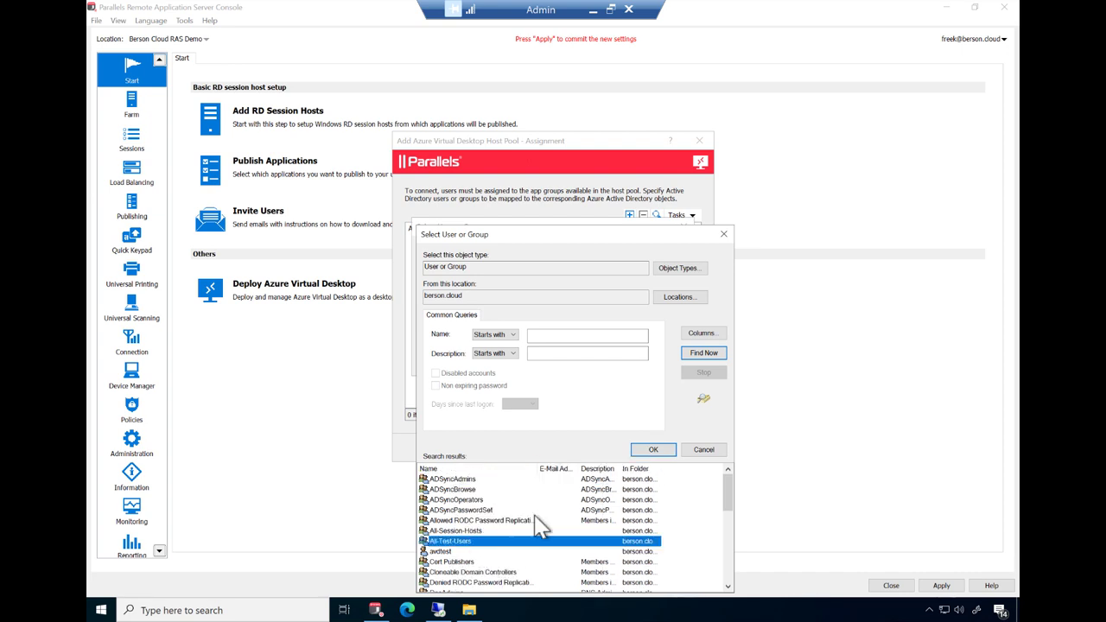
click(651, 451)
click(612, 367)
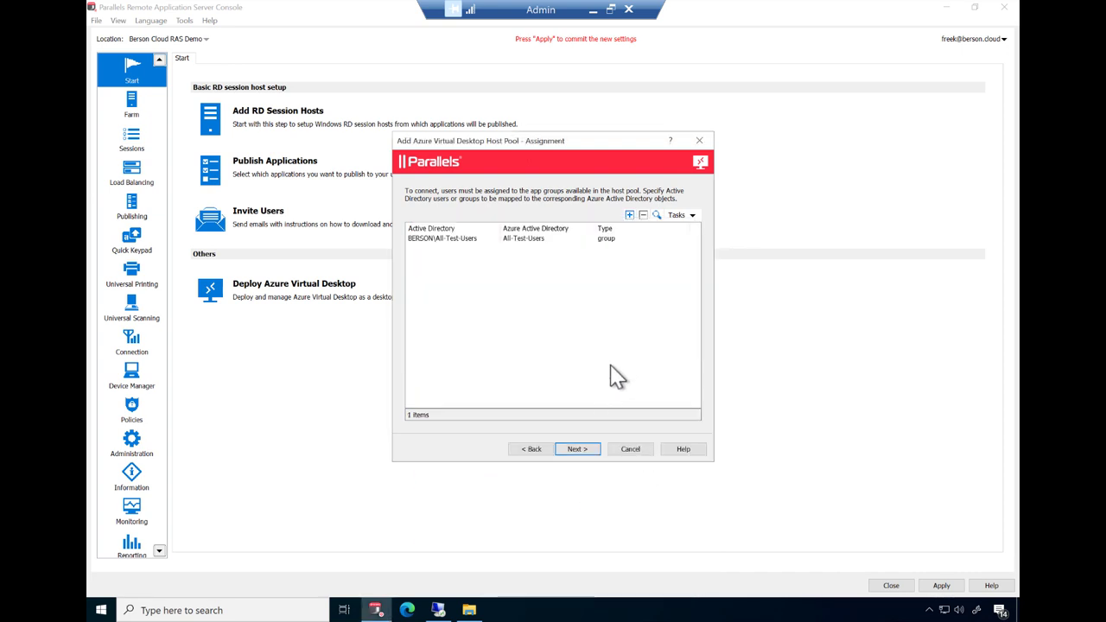
click(577, 451)
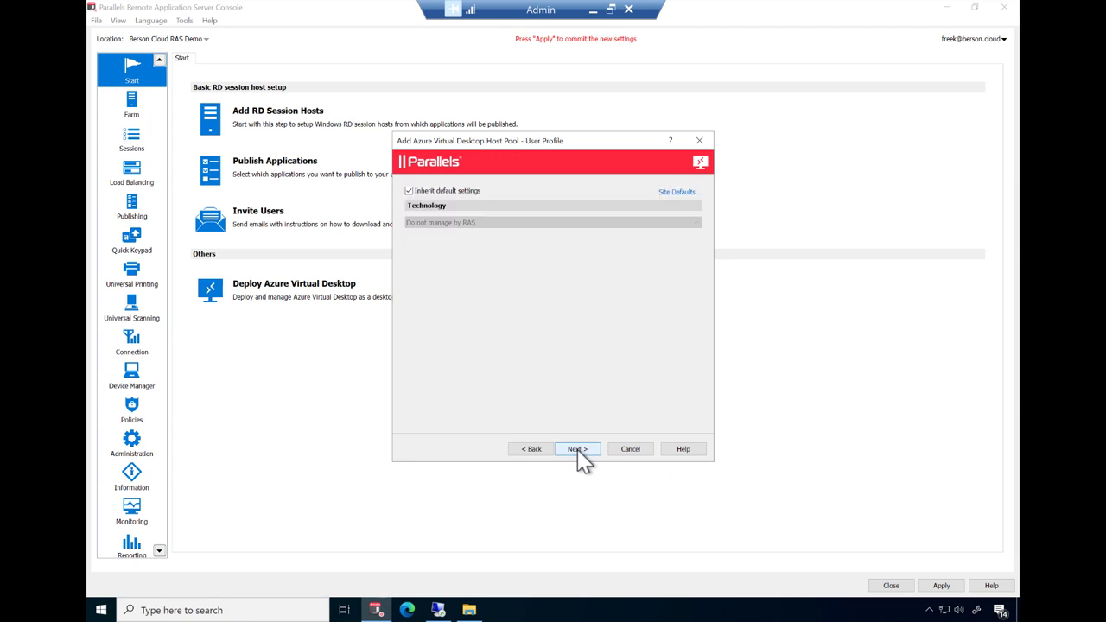
- Override inherited profile settings to use FSLogix with VHDX disks on the Azure file share
click(465, 193)
click(482, 223)
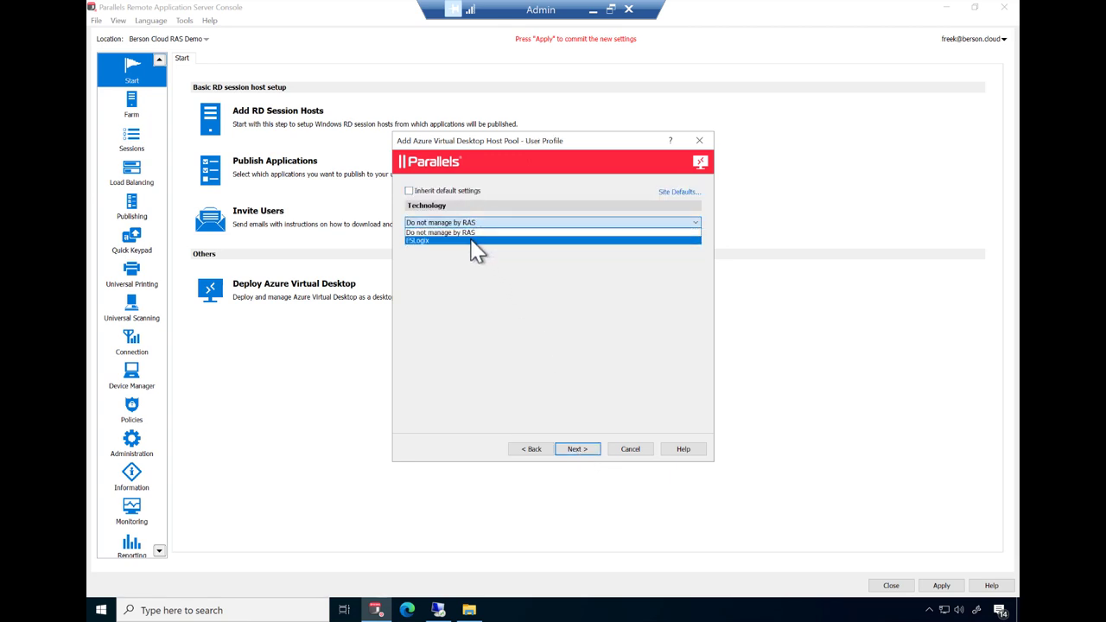
click(475, 241)
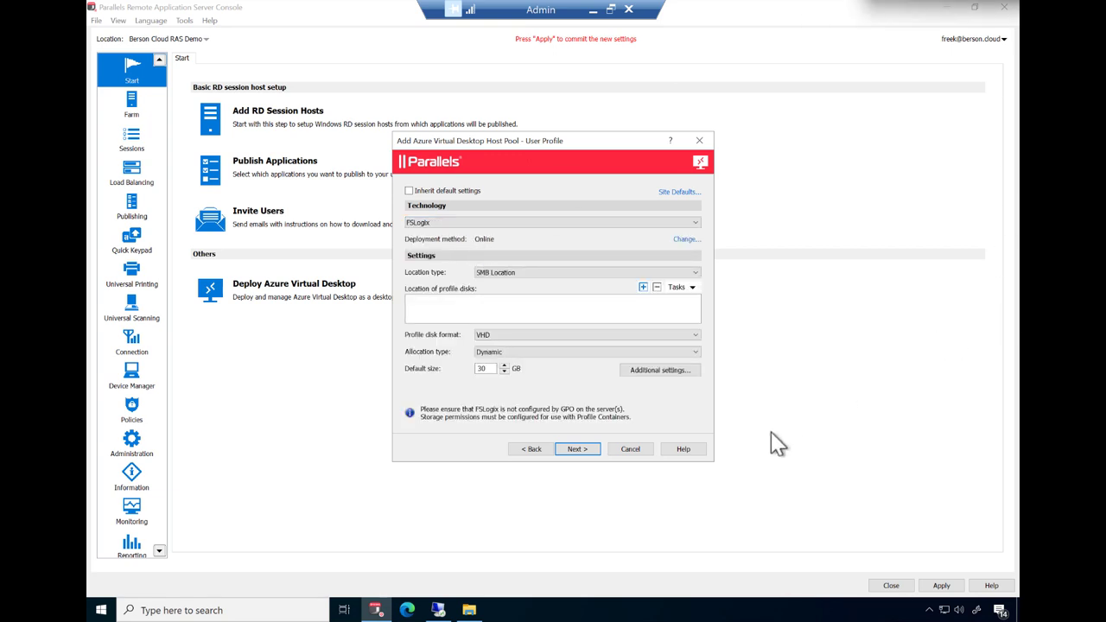
click(642, 287)
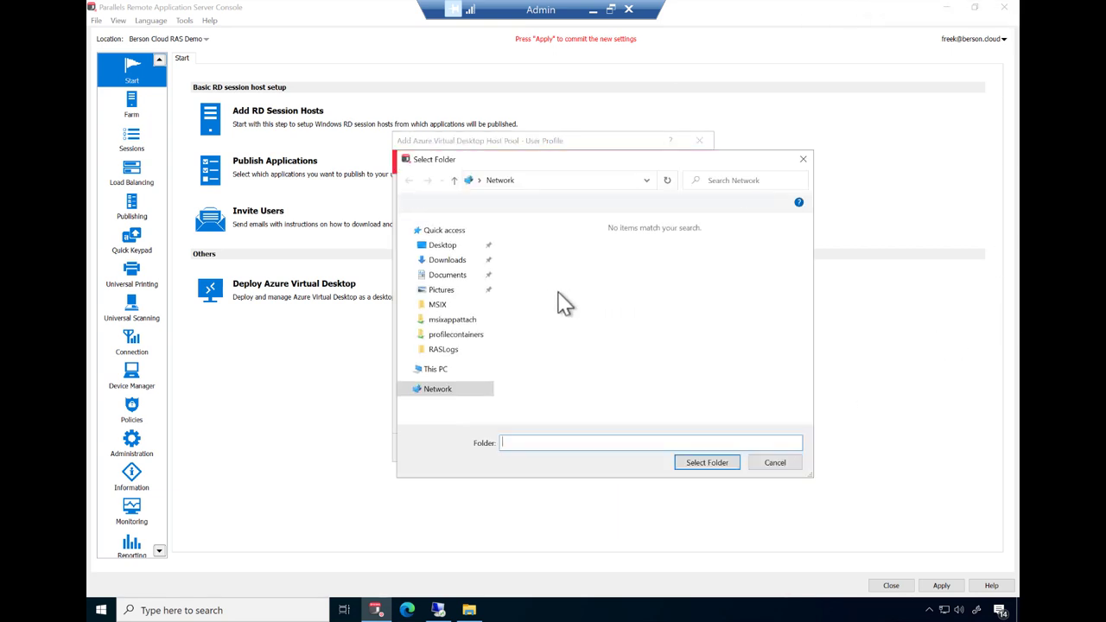
text(\\wepssa01.file.core.windows.net\profilecontainers\AVD-DEMO)
click(713, 465)
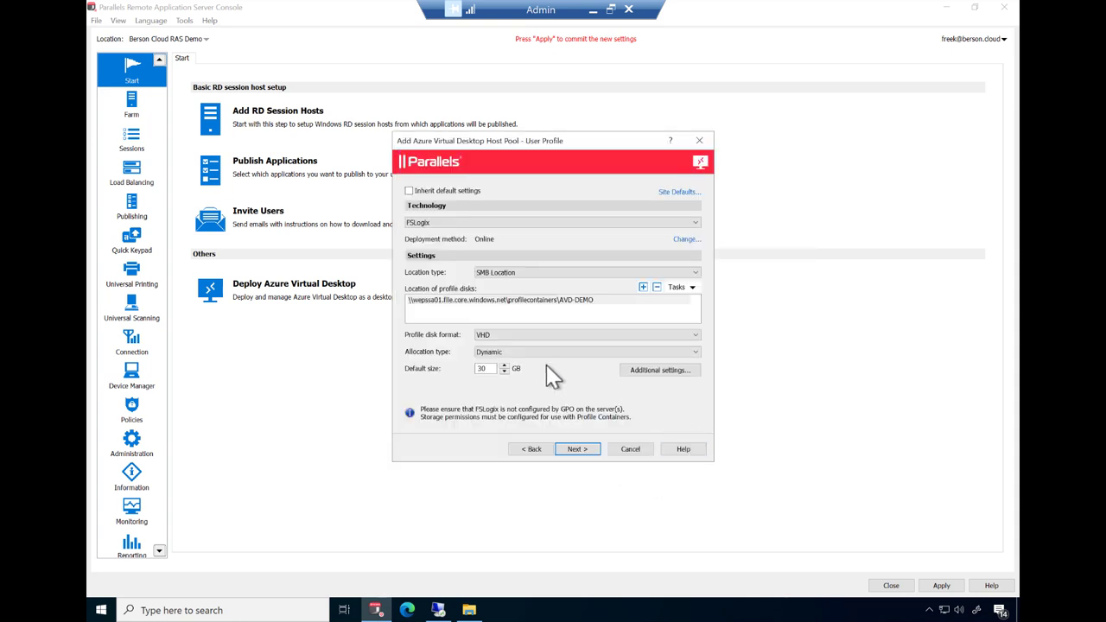
click(518, 335)
click(517, 351)
click(576, 449)
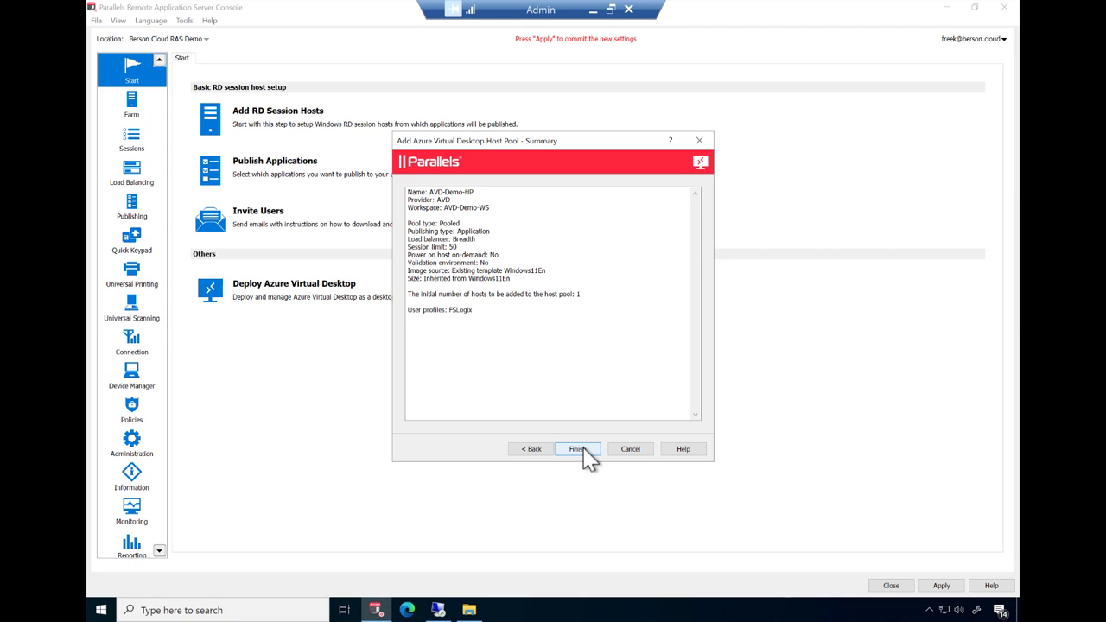
- Finish the wizard to create host pool AVD-Demo-HP
click(582, 449)
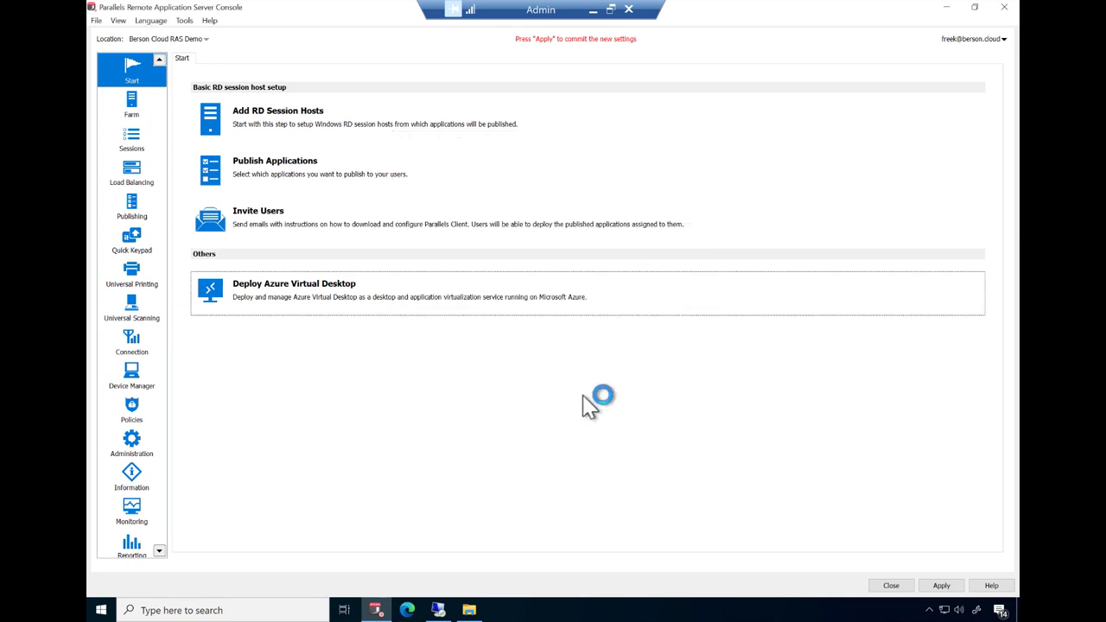
- Apply settings, then review the AVD-Demo-WS workspace, AVD-Demo-HP host pool and Windows11En template
click(950, 591)
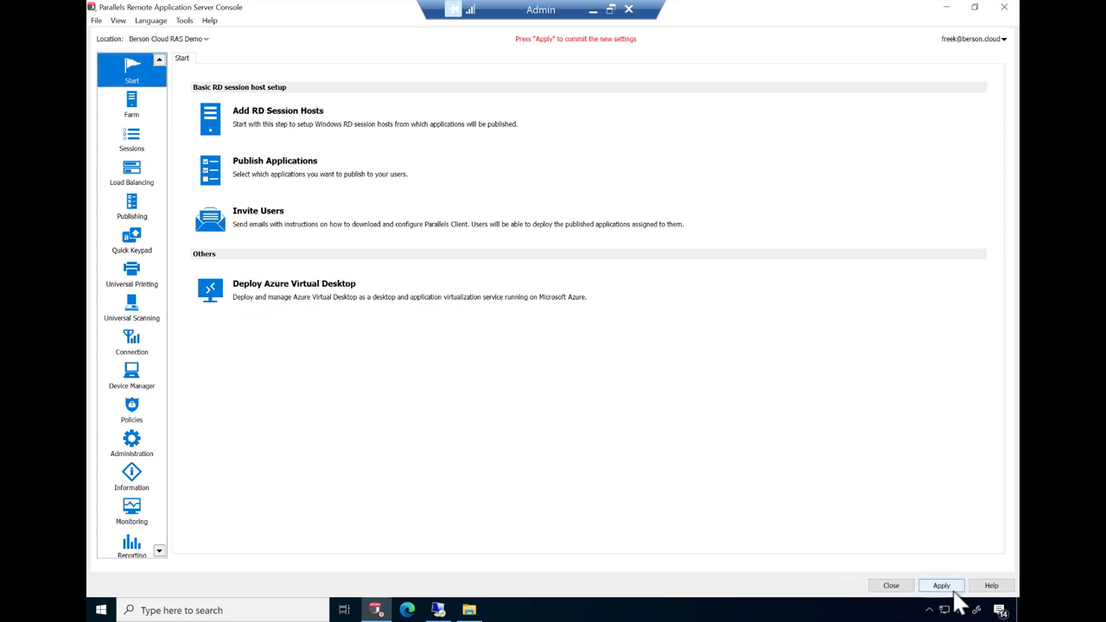
click(132, 112)
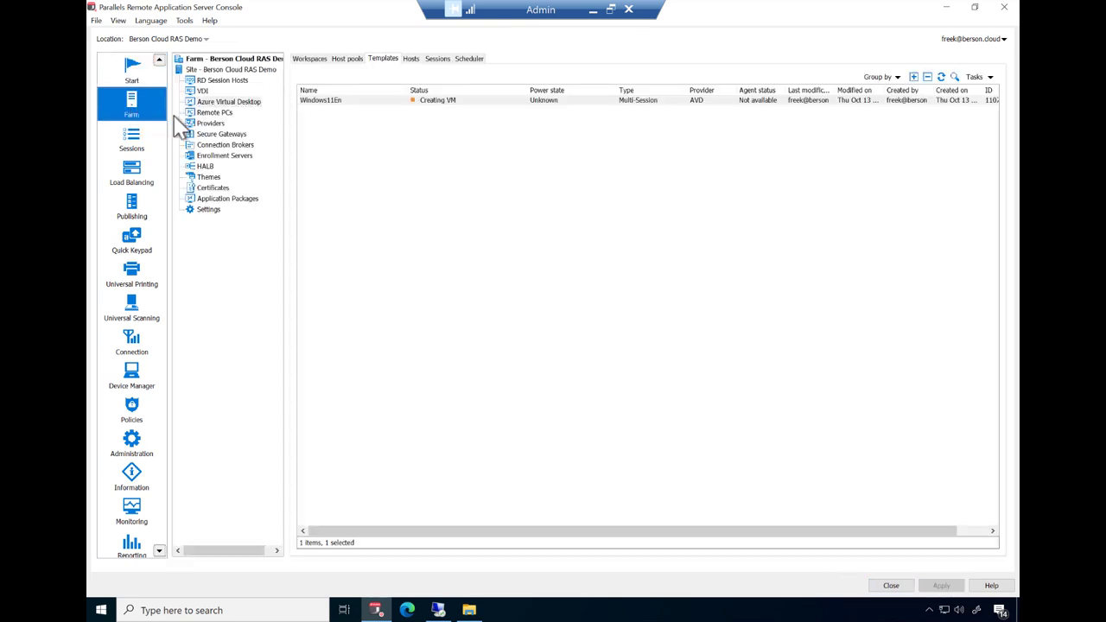
click(309, 58)
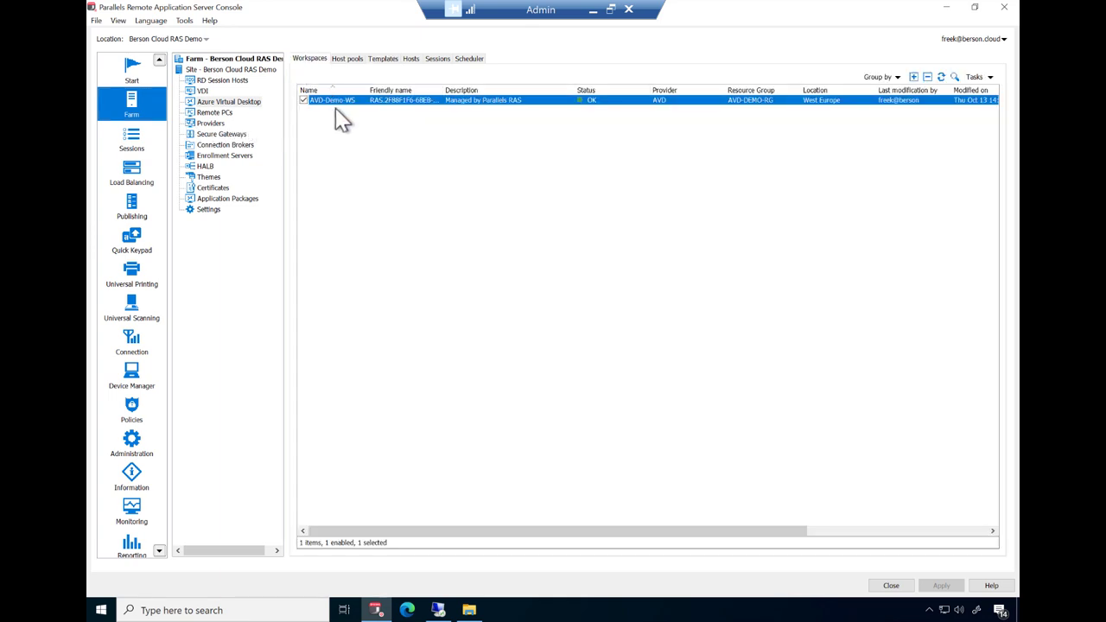
click(350, 59)
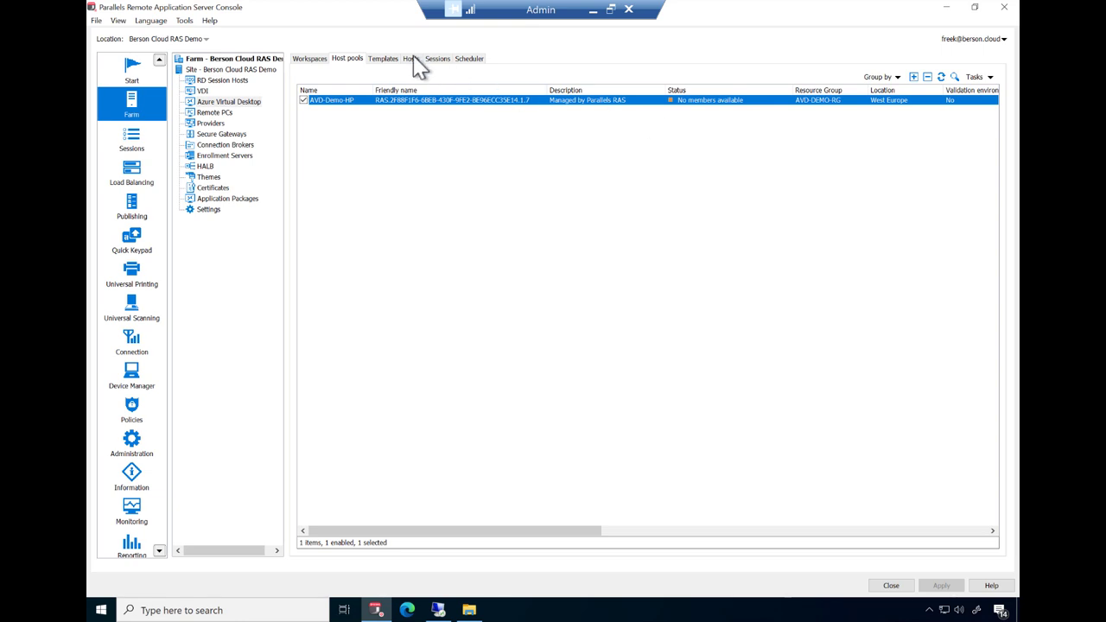
click(380, 59)
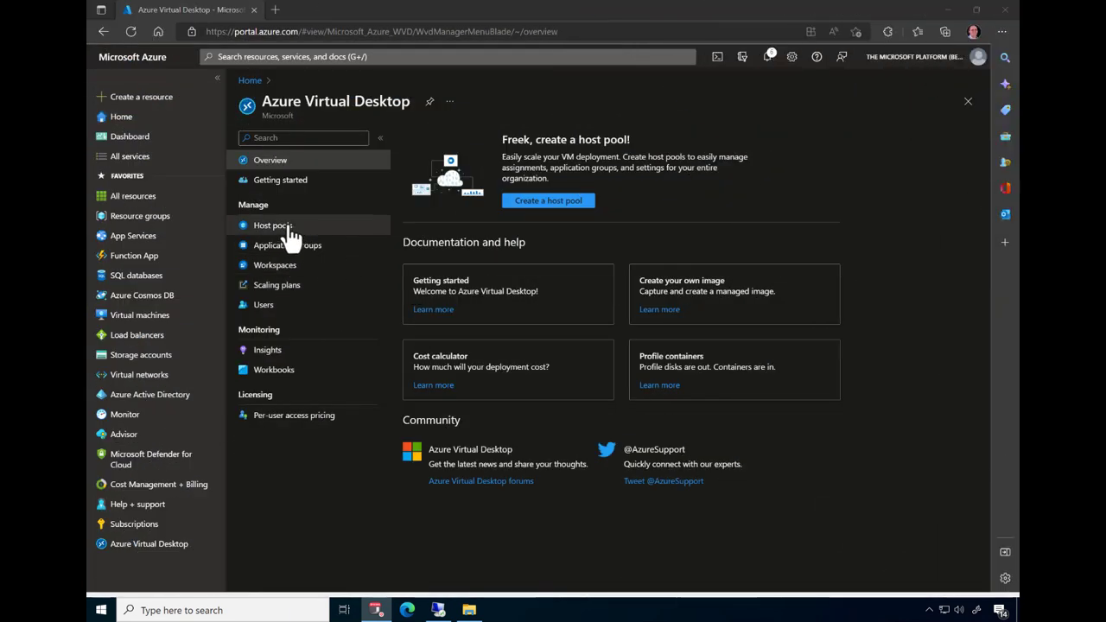
- List Azure host pools, application groups and workspaces to confirm AVD-Demo-HP and AVD-Demo-WS exist
click(285, 230)
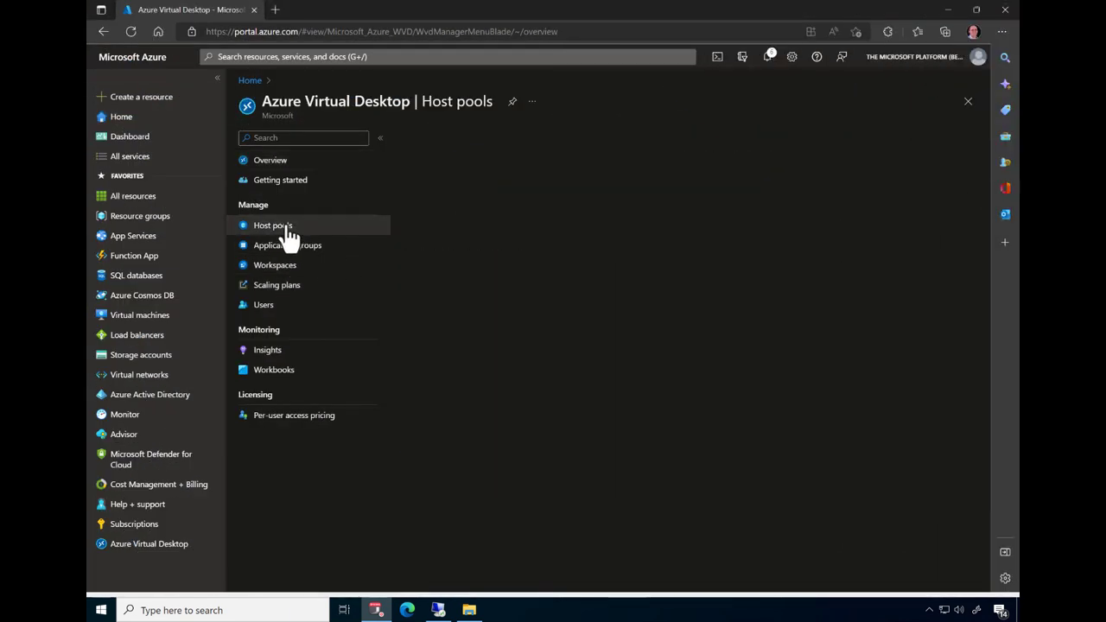
click(327, 252)
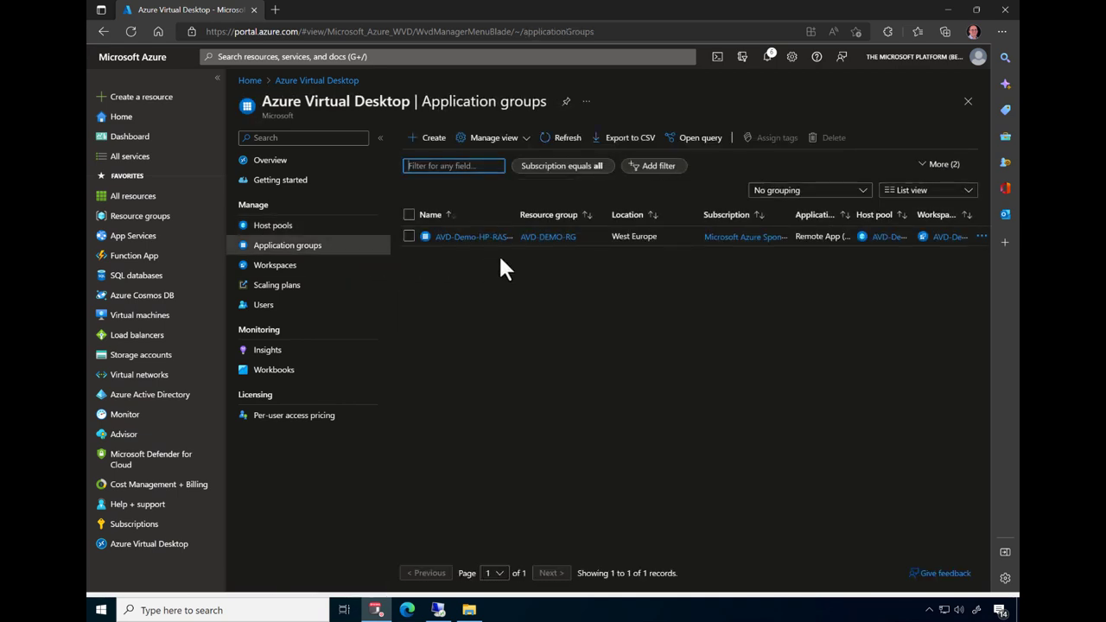
click(316, 269)
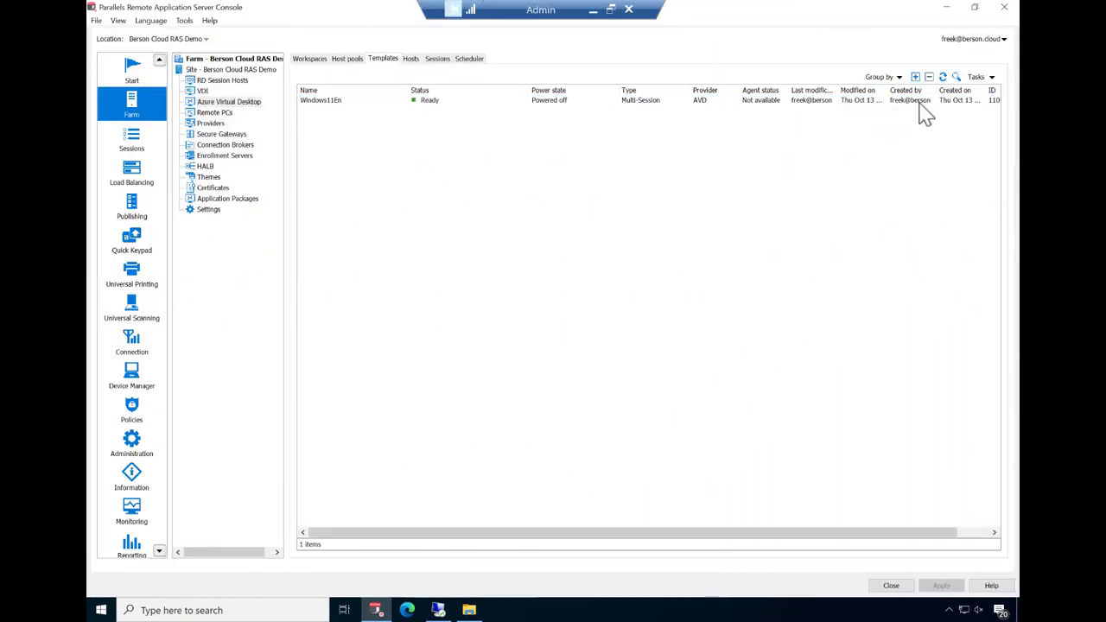
- Select the Windows11En multi-session template in the AVD templates list
click(604, 101)
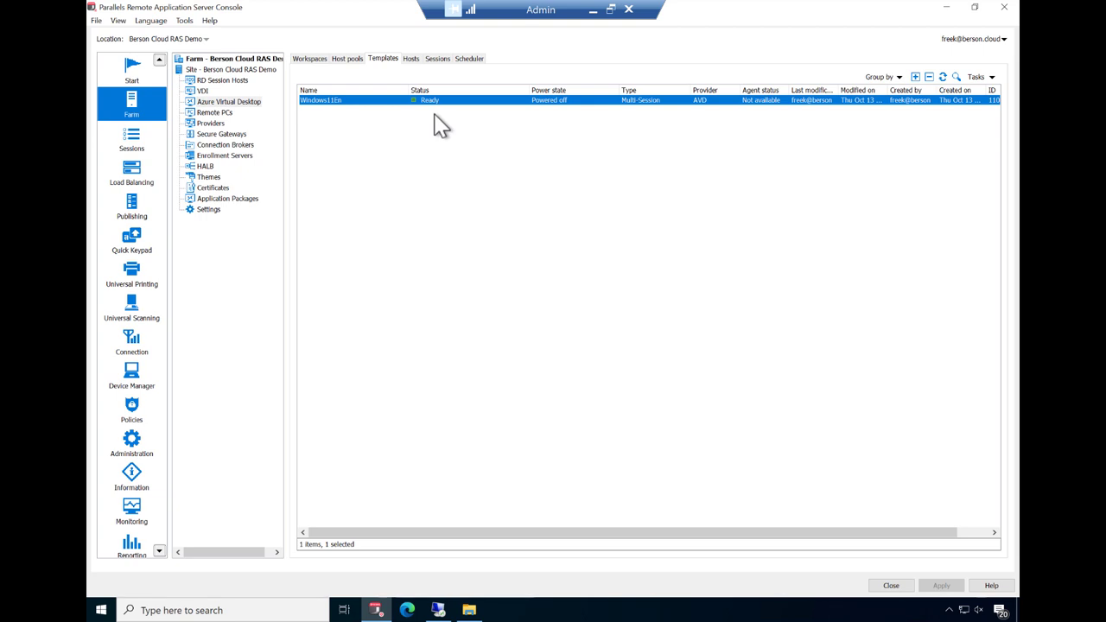
- Start publishing a new Azure Virtual Desktop desktop from Published Resources
click(129, 207)
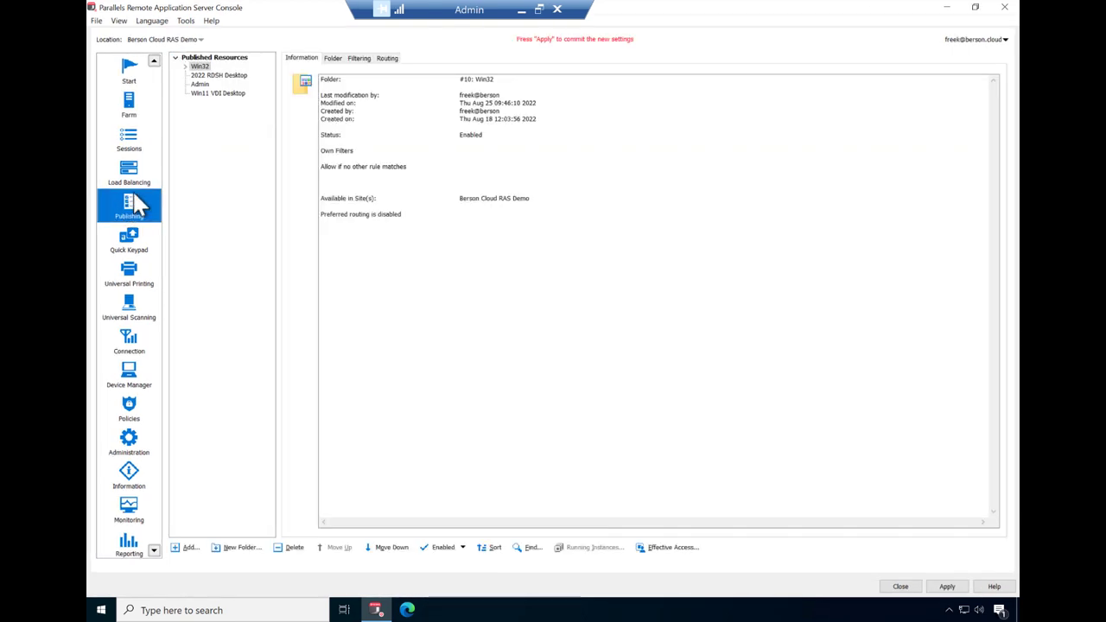
click(200, 59)
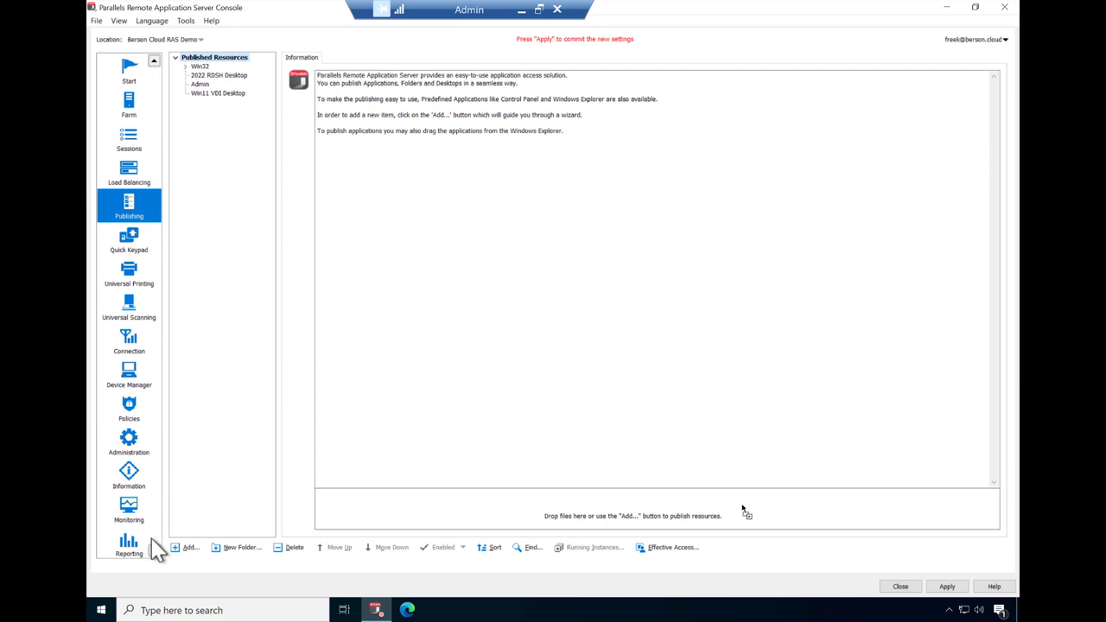
click(187, 546)
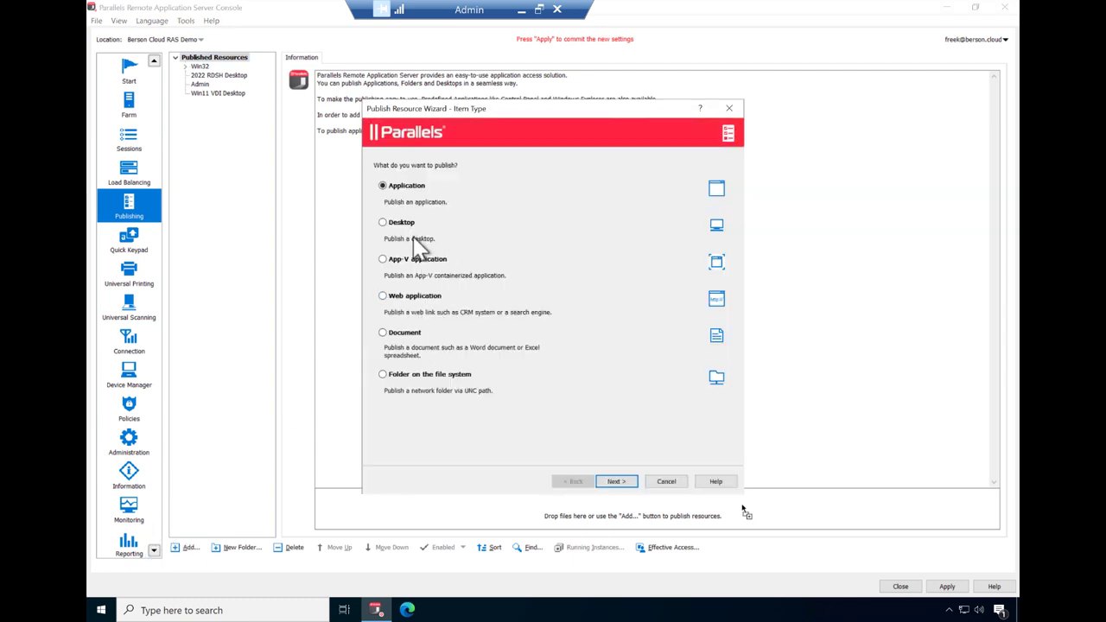
click(405, 224)
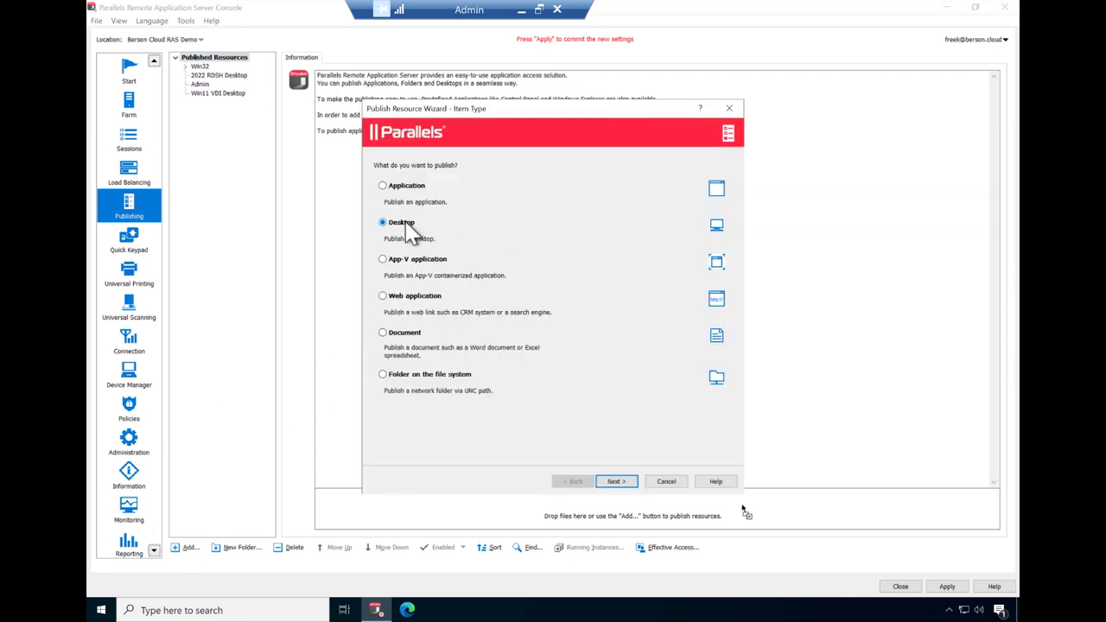
click(615, 481)
click(444, 297)
click(615, 481)
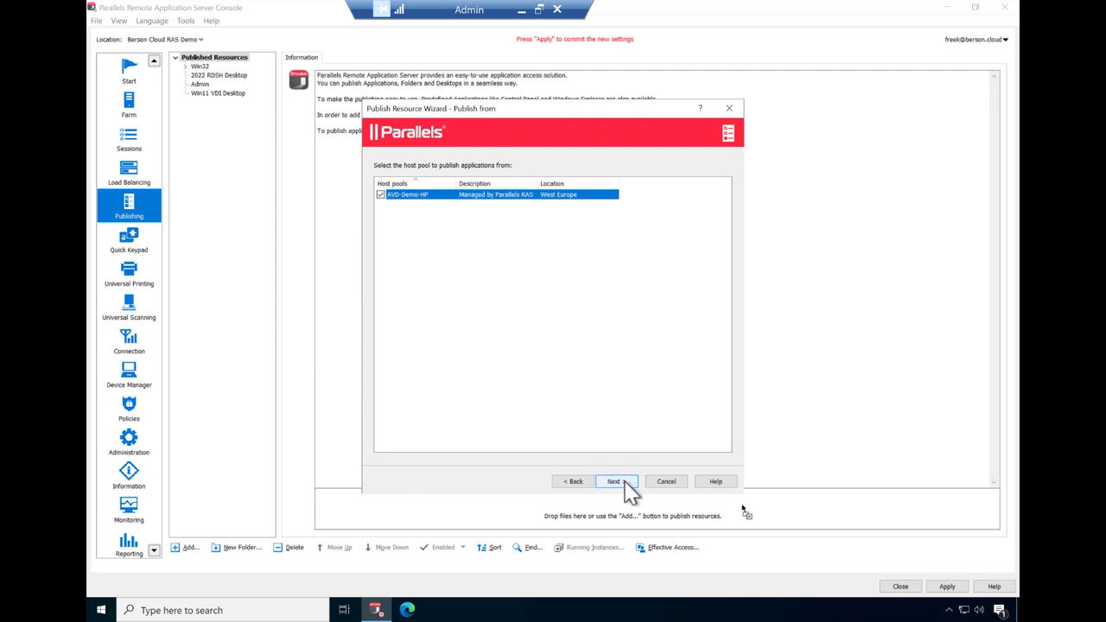
- Publish it from host pool AVD-Demo-HP as 'AVD Desktop', enabled, and apply
click(614, 481)
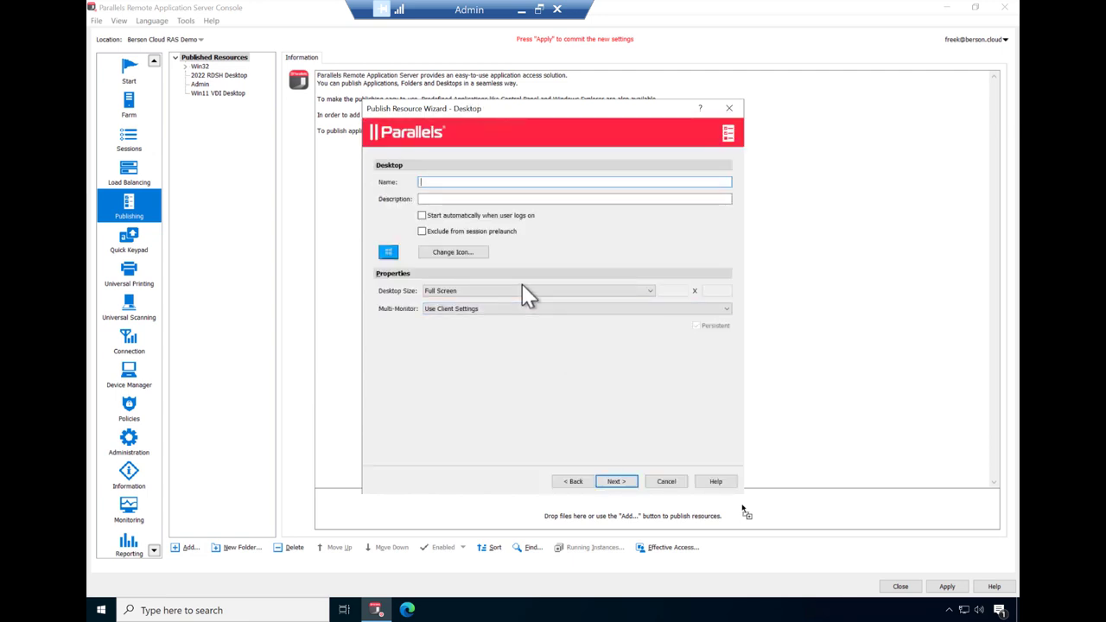
text(AVD Desktop)
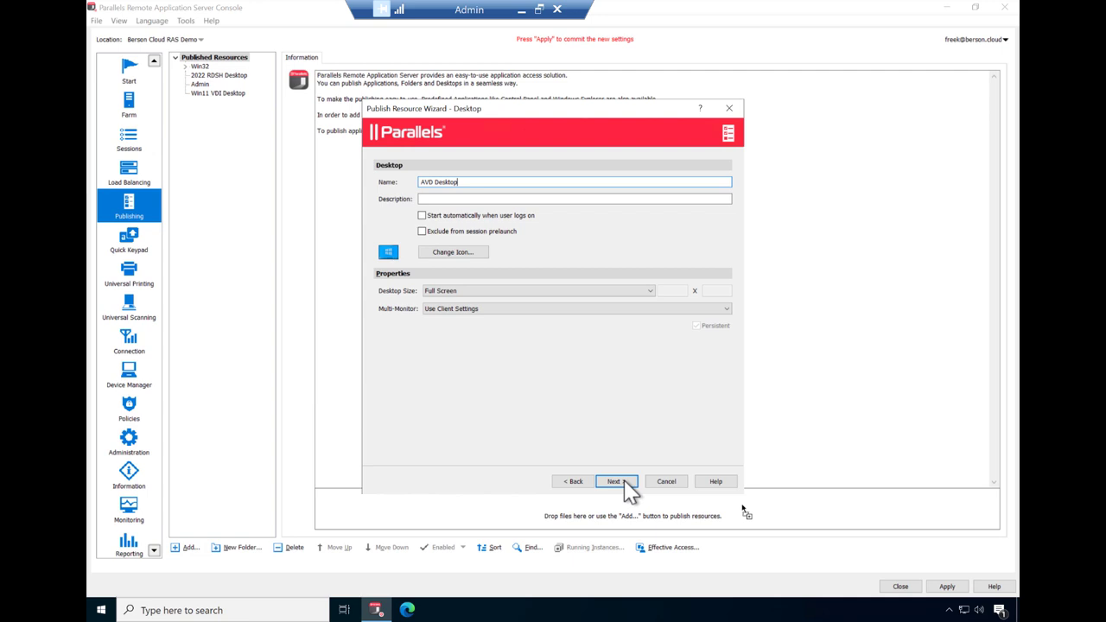
click(625, 484)
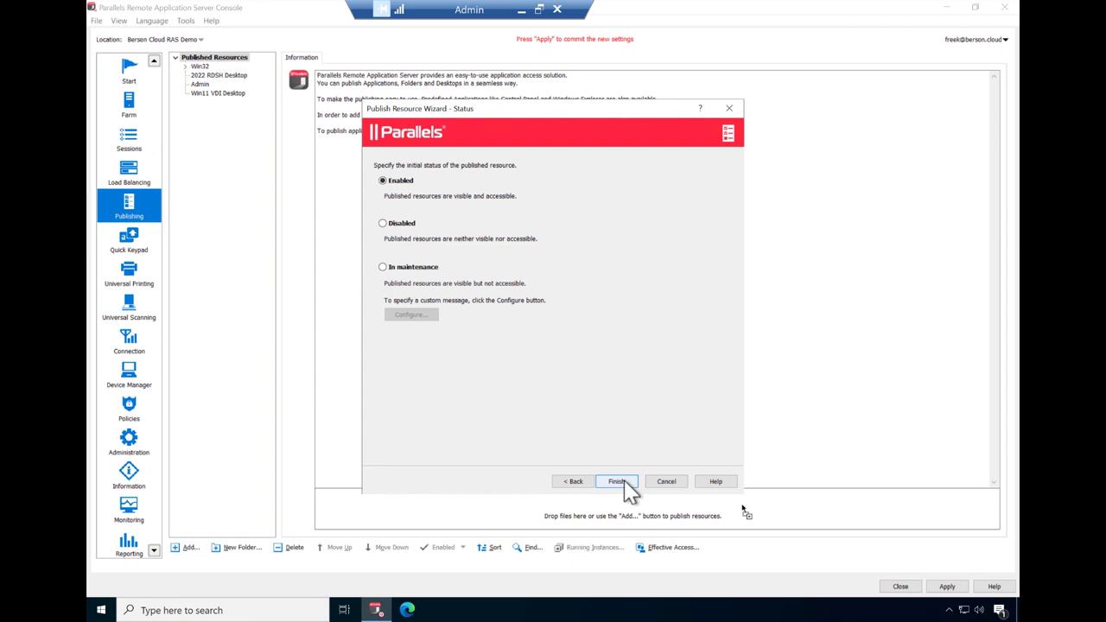
click(618, 482)
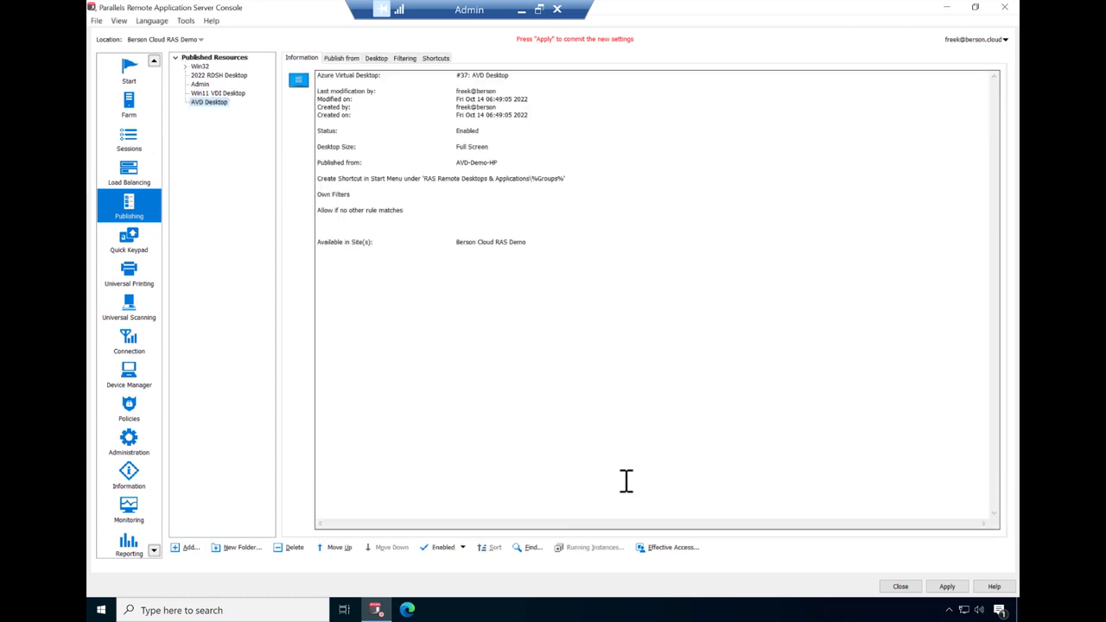
click(947, 585)
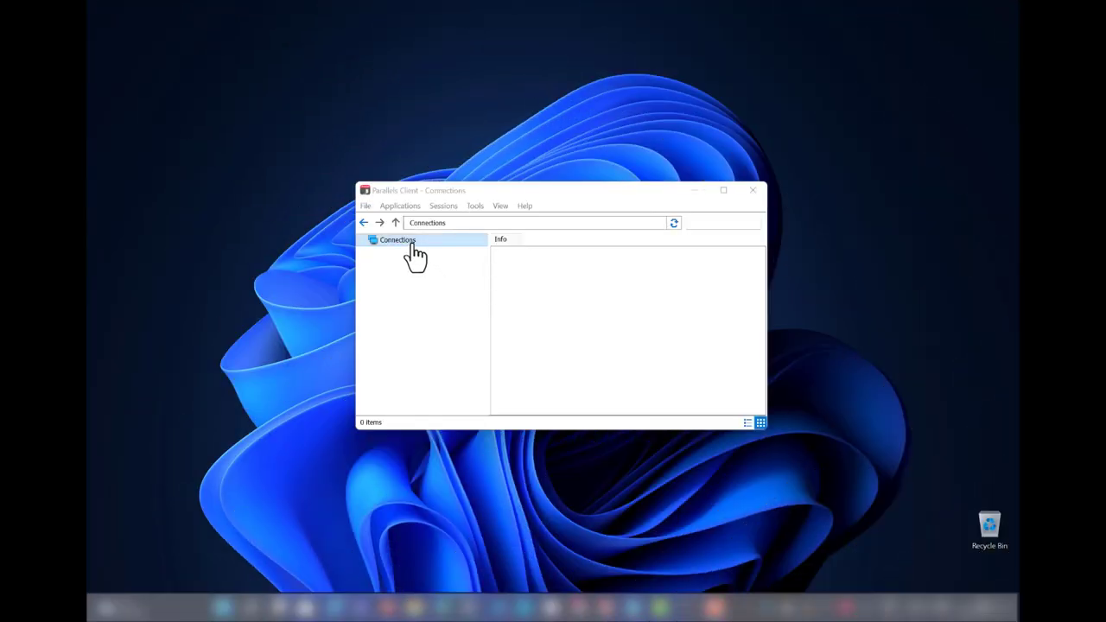
- Add a ras.berson.cloud connection with the work e-mail and sign in with the account password
right_click(404, 241)
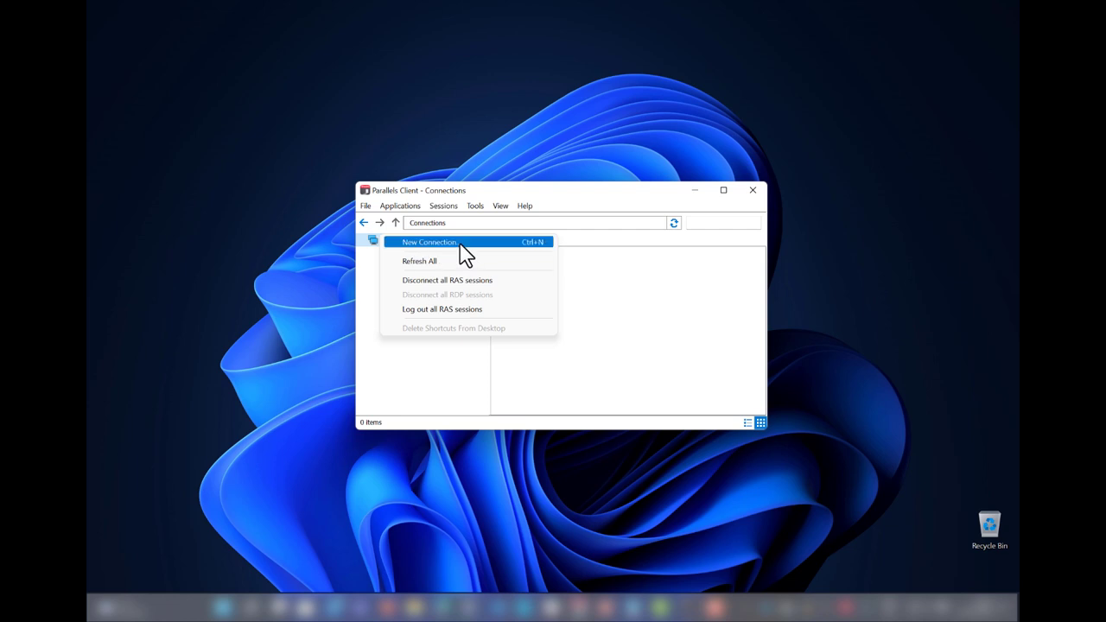
click(464, 245)
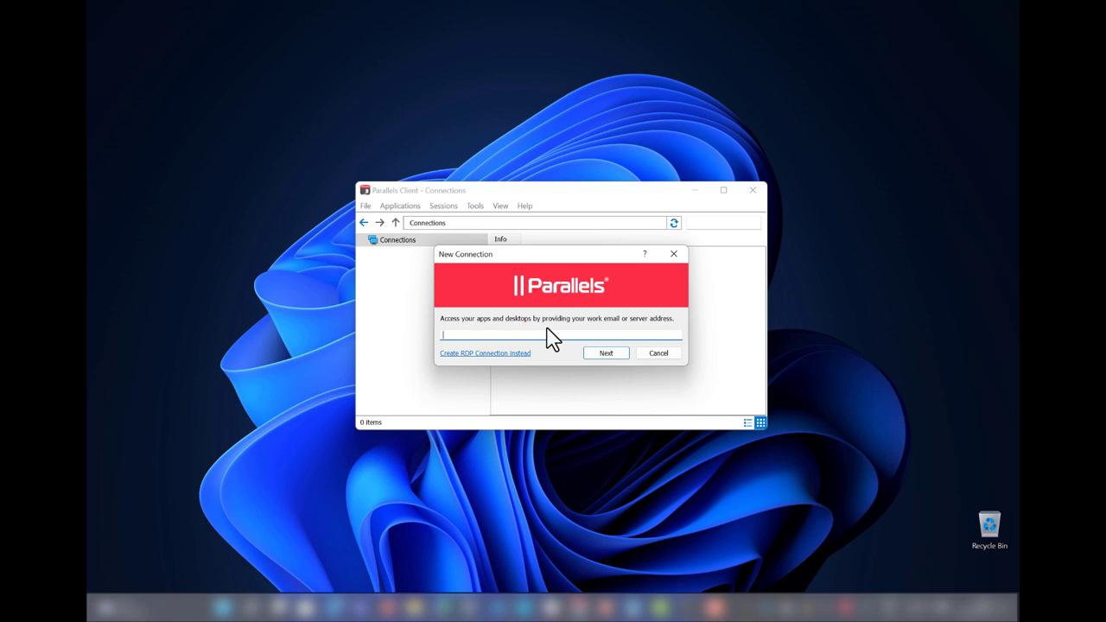
key(Return)
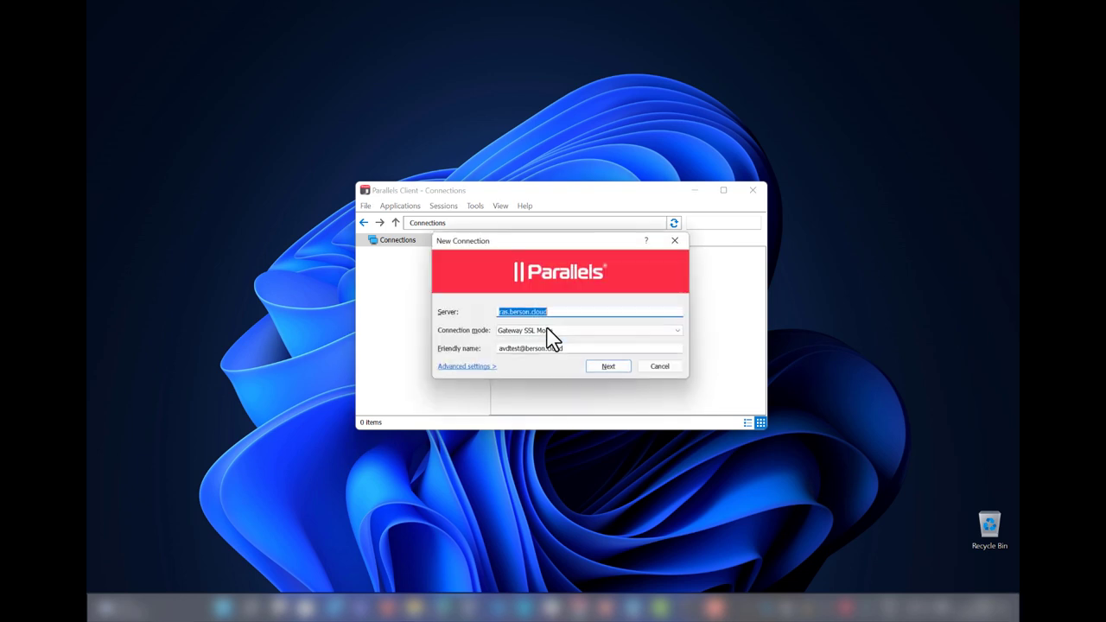
key(Return)
text(•••••••••••••••••)
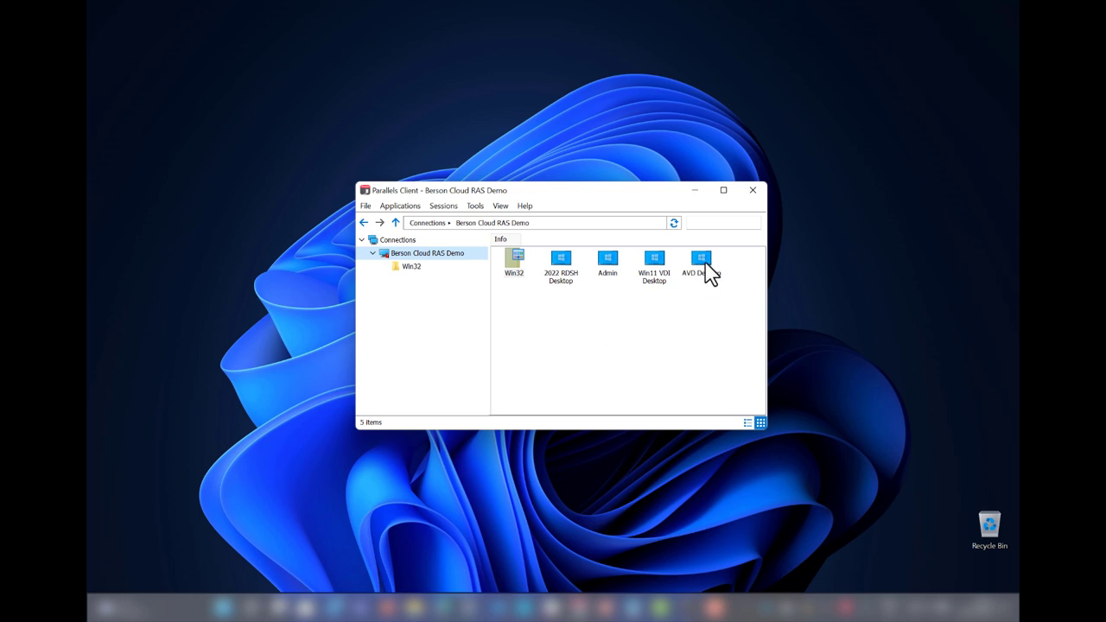
- Launch the AVD Desktop session and start one of its pinned apps
double_click(704, 263)
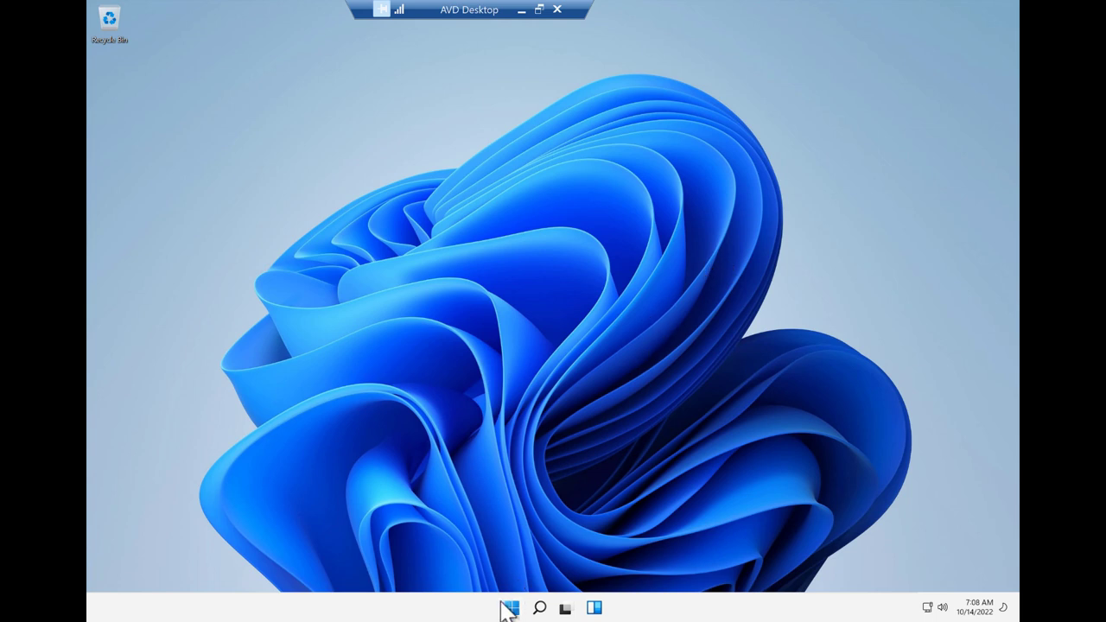
click(511, 607)
click(702, 354)
- Confirm FSLogix Profile Active in the tray, then open Disk Management
click(910, 608)
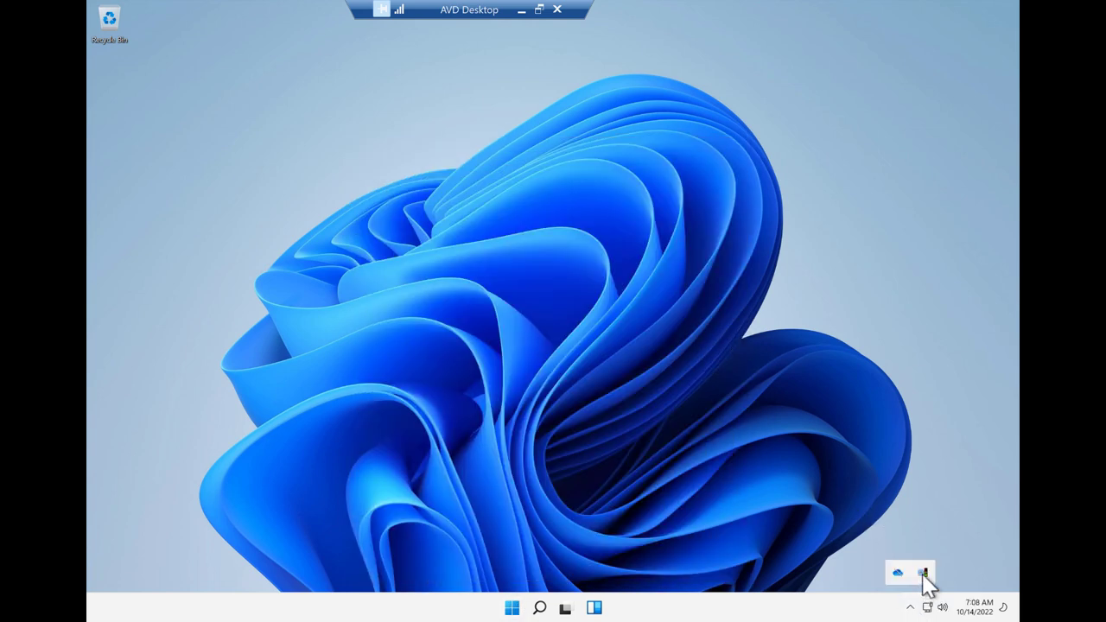
mouse_move(924, 573)
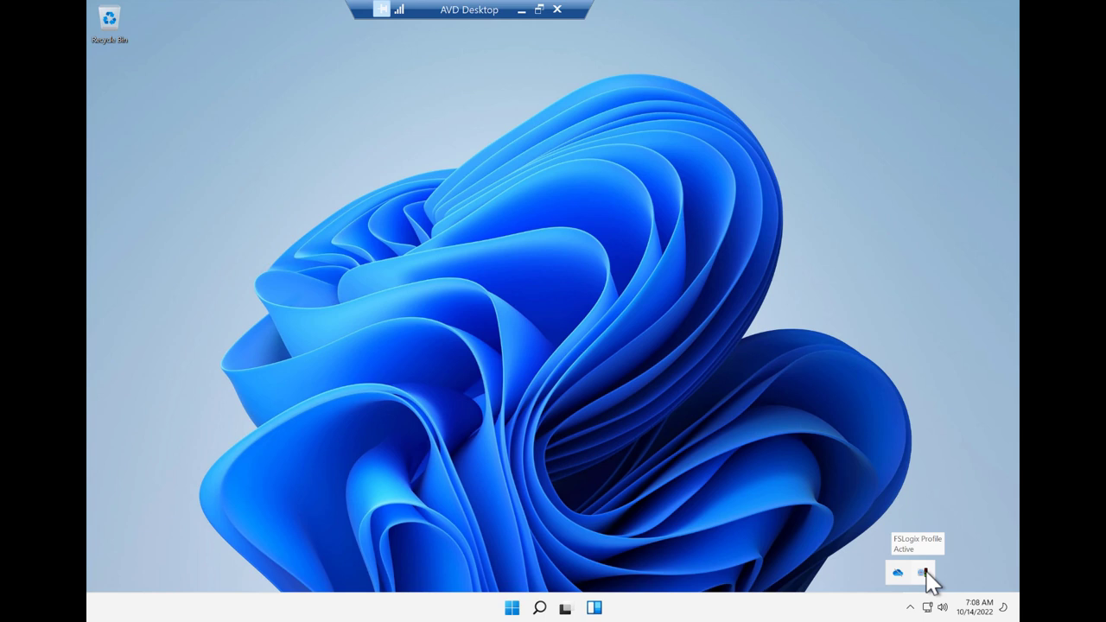
right_click(510, 607)
click(506, 385)
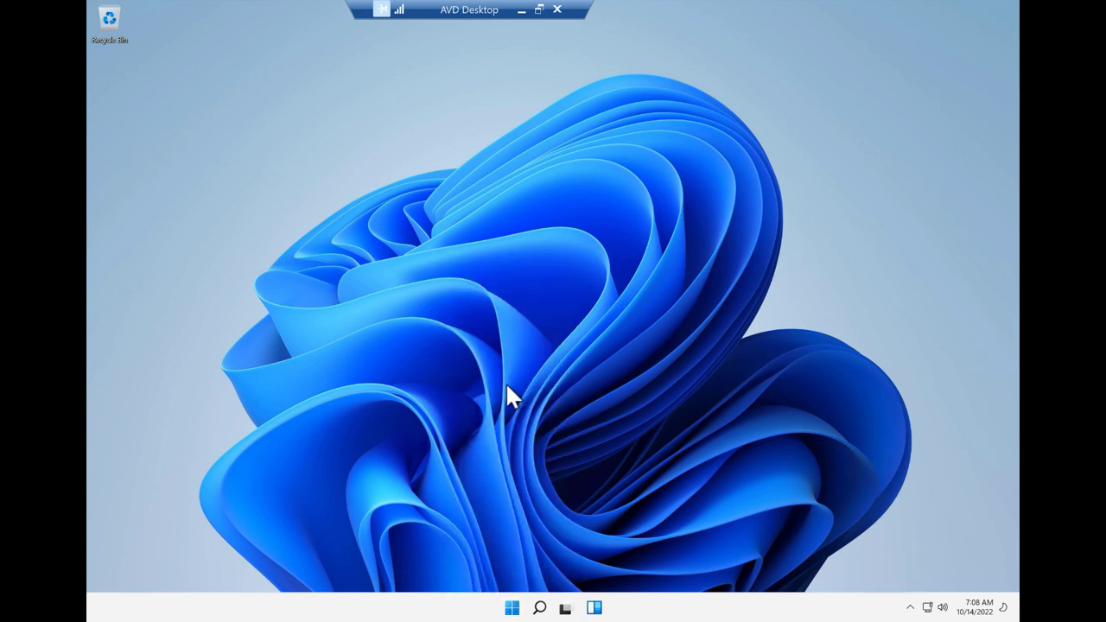
- Maximize Disk Management, deselect the EFI partition, and close it
click(593, 71)
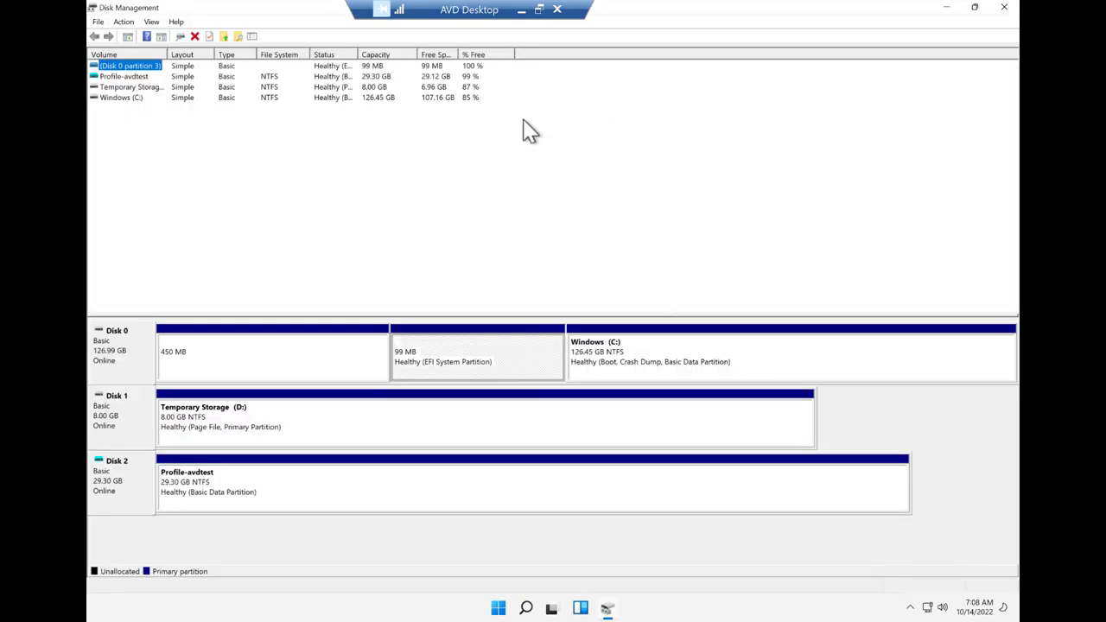
click(123, 488)
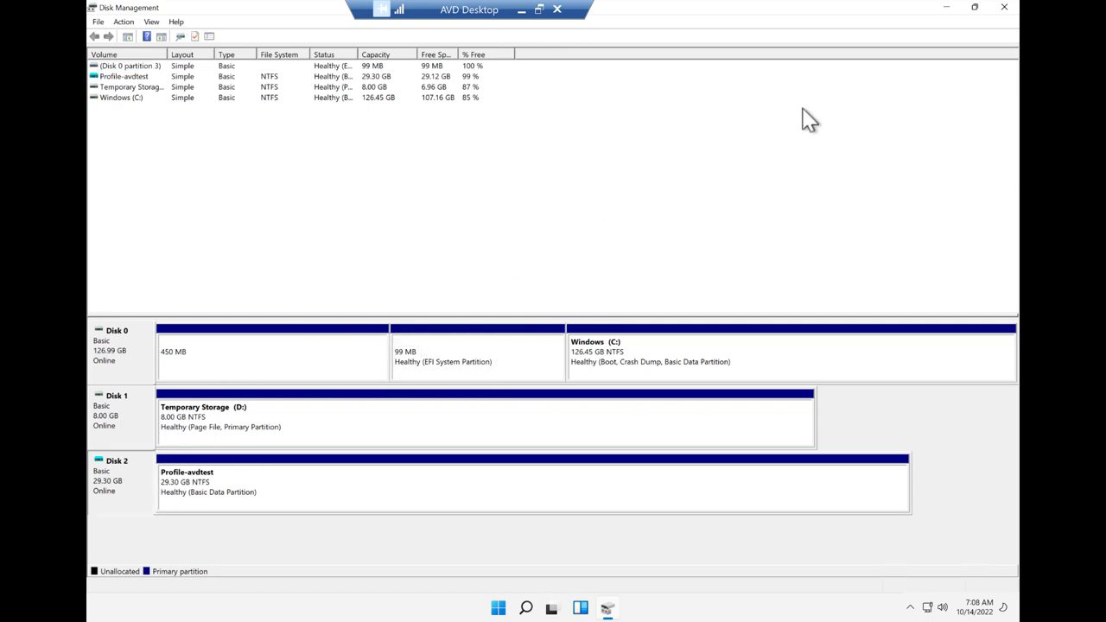
click(1004, 7)
- Run winver from the Start menu's Run prompt to show the Windows version
right_click(512, 609)
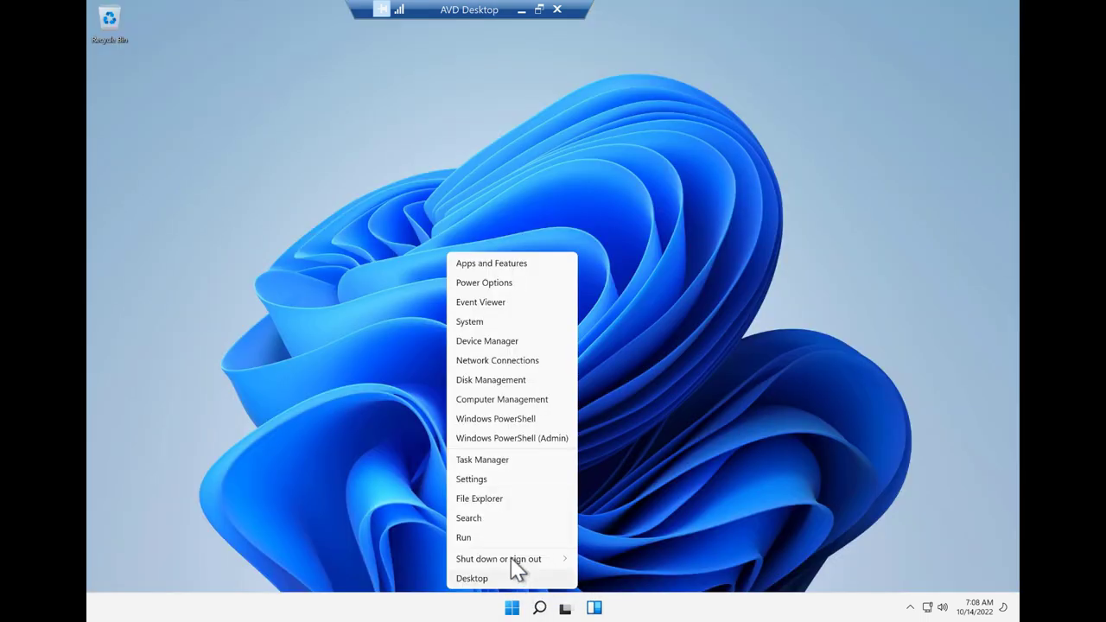
click(500, 534)
key(Return)
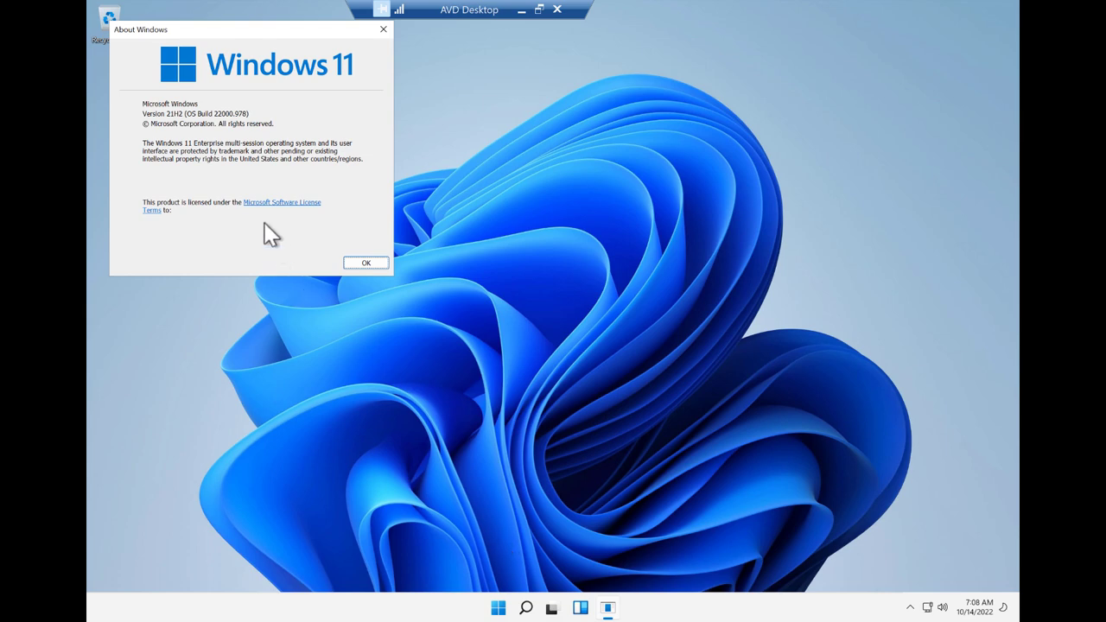